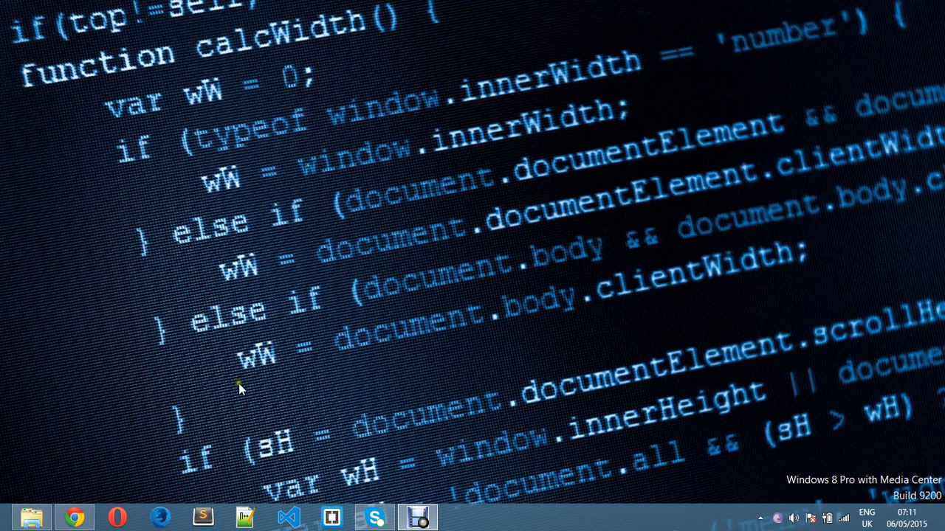
Bring the Chrome window with the Gmail inbox forward from the taskbar.
mouse_move(74, 519)
click(82, 447)
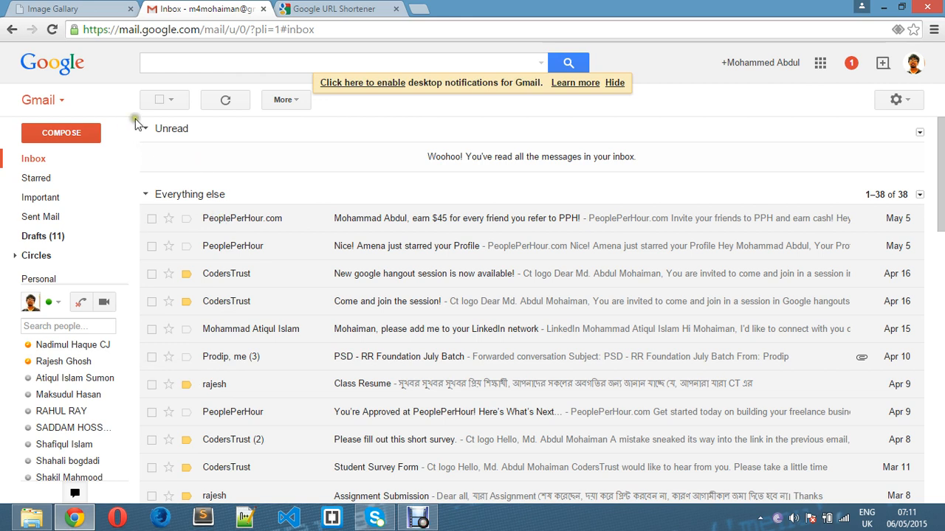
Launch Google Drive from Gmail's apps grid, then return to the Image Gallery tab with Ctrl+1.
click(824, 68)
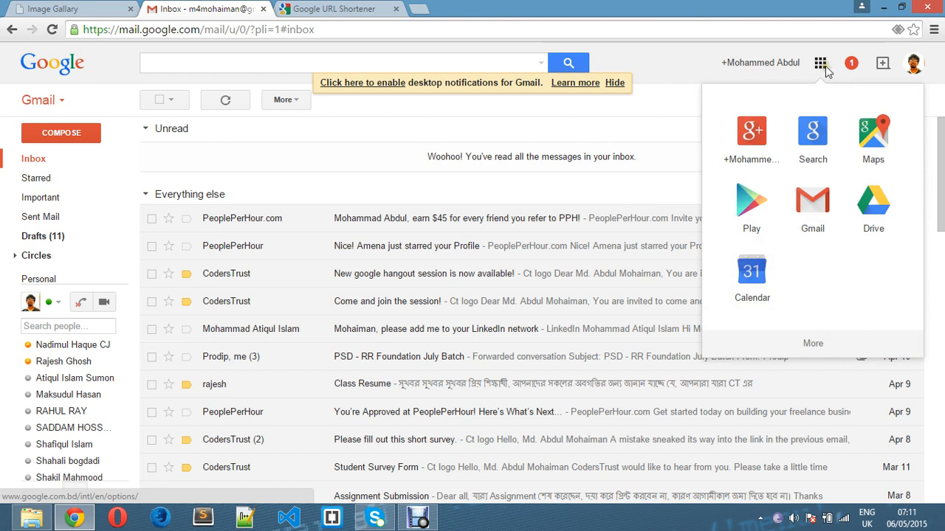
click(868, 226)
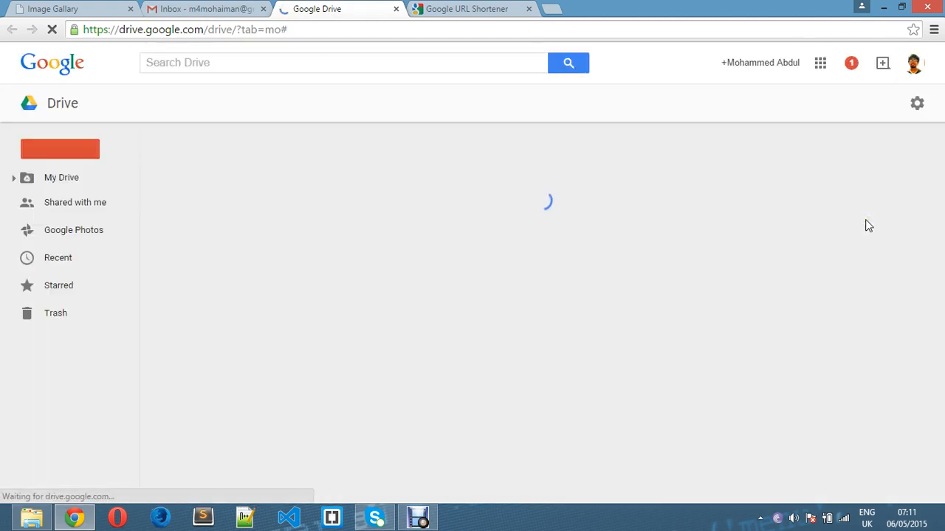
key(ctrl+1)
Look over the gallery images and footer, then switch to the My Drive tab.
mouse_move(190, 161)
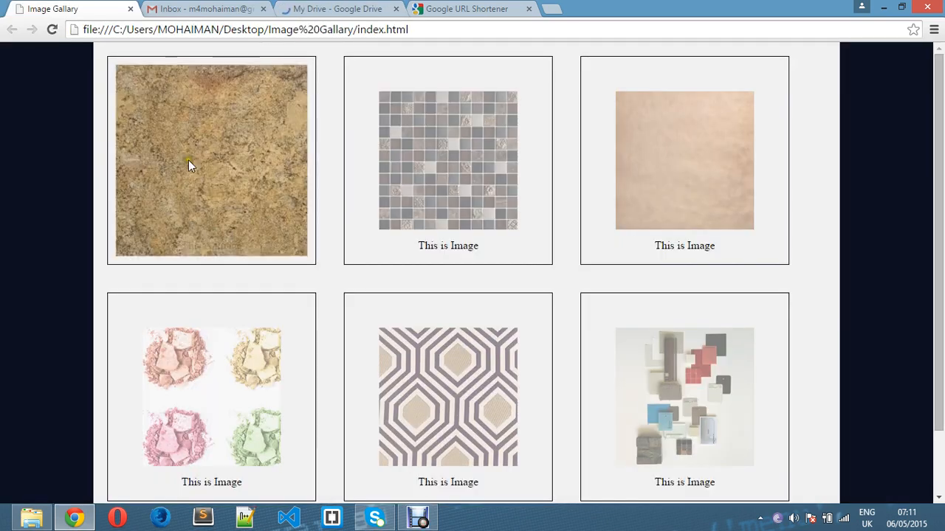
mouse_move(388, 140)
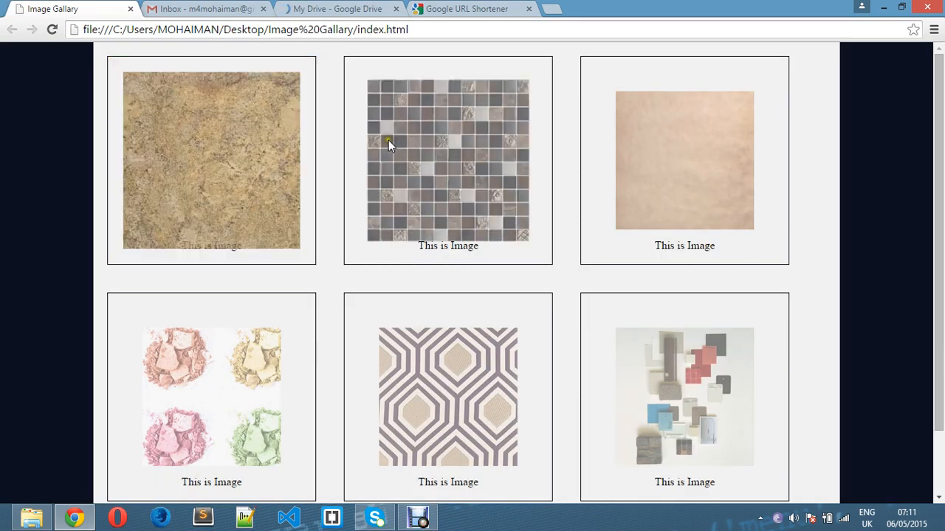
mouse_move(656, 159)
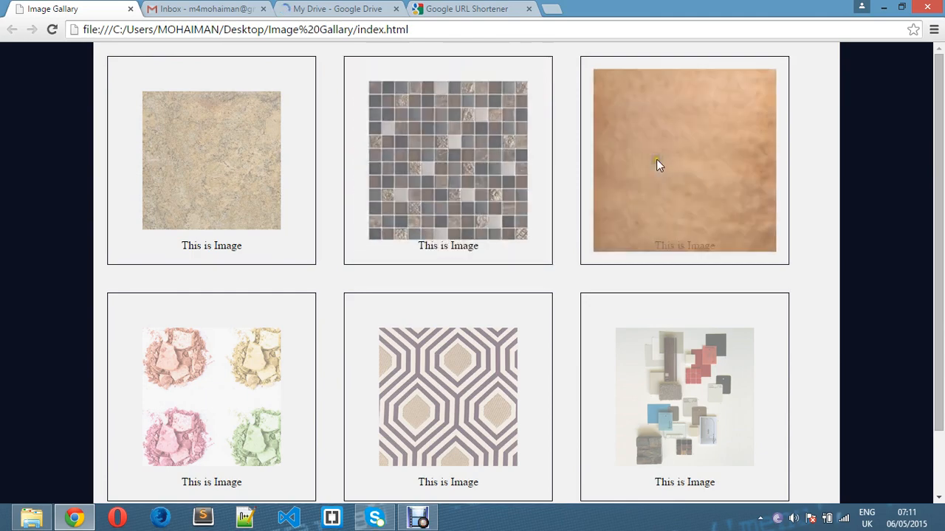
scroll(656, 159, down, 1)
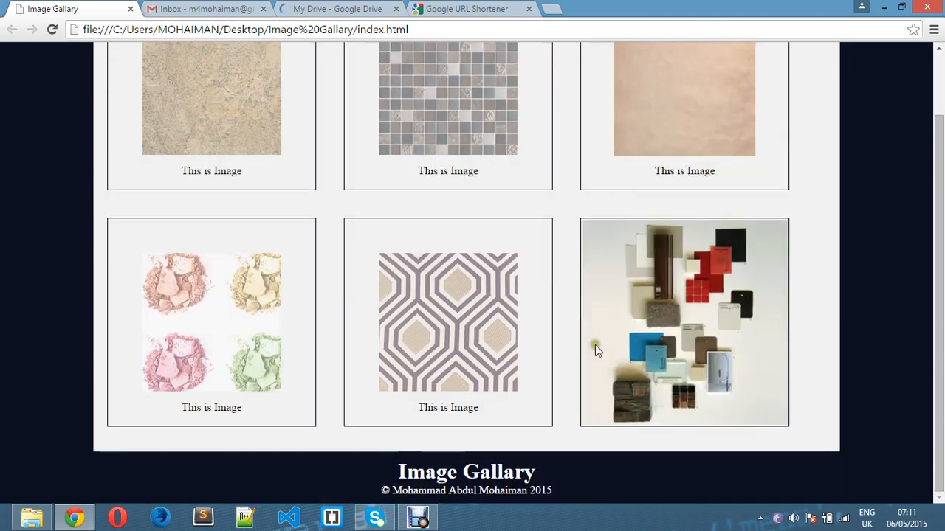
scroll(517, 340, up, 1)
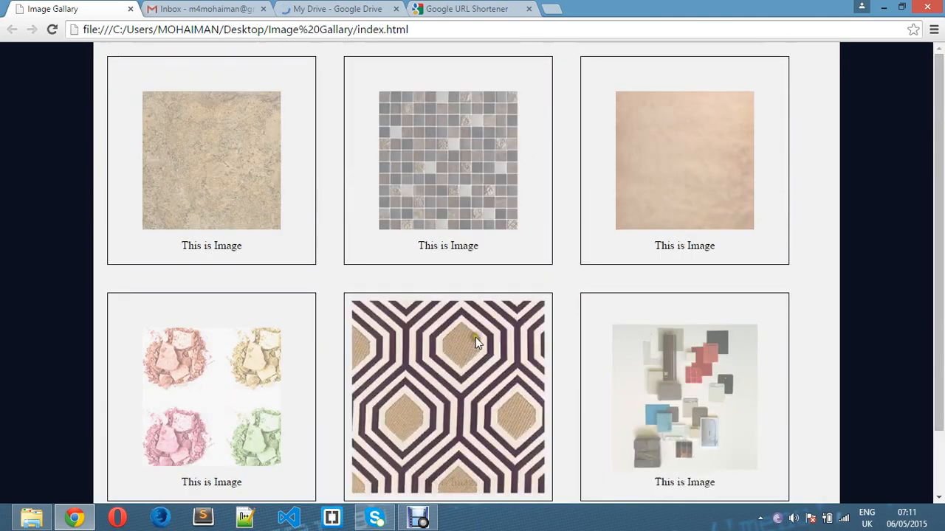
click(361, 10)
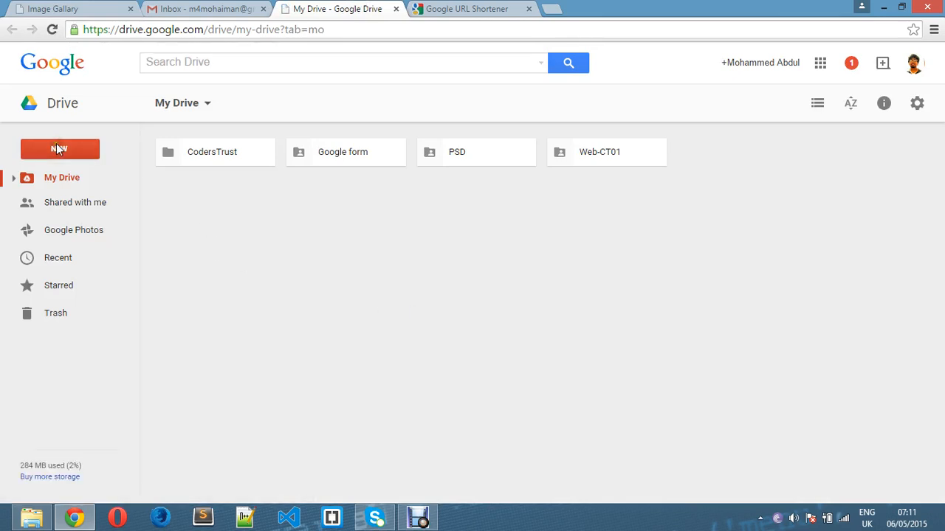
Start a file upload from My Drive and browse to Documents > Image Gallary.
right_click(273, 232)
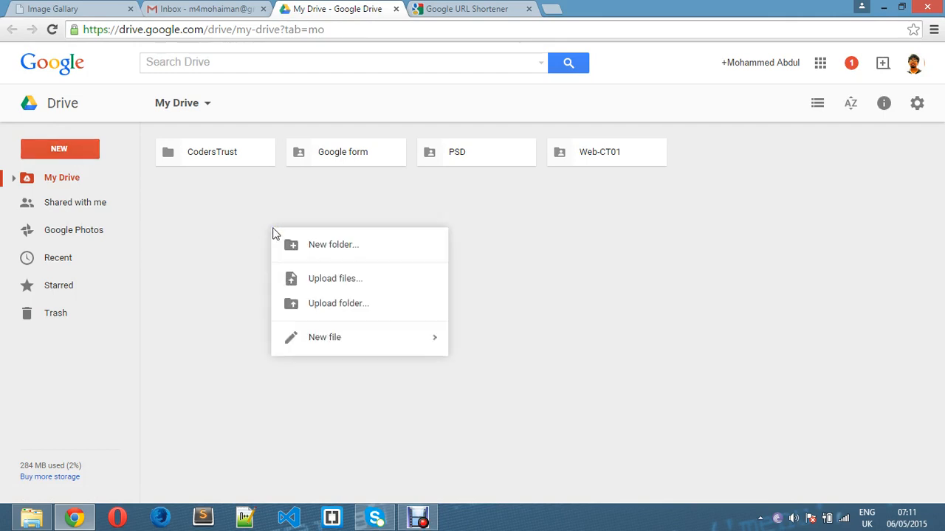
click(356, 279)
click(359, 283)
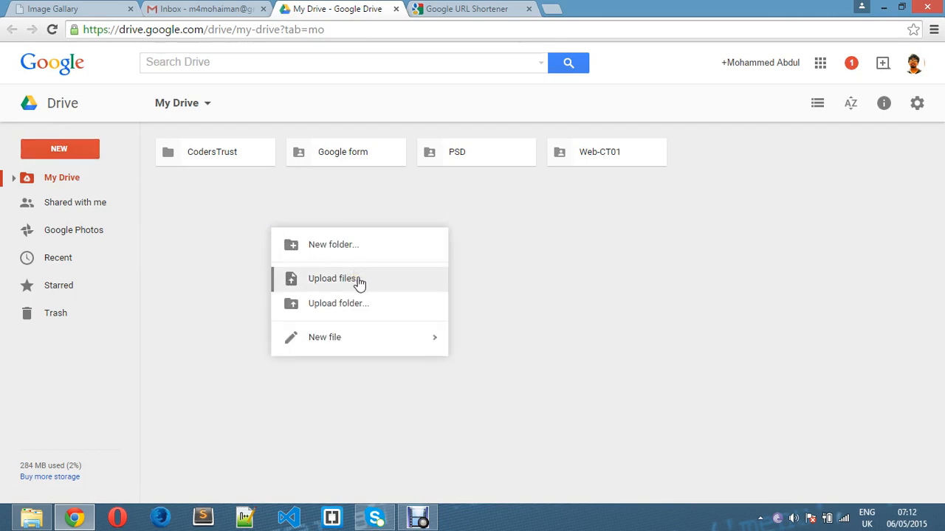
click(360, 283)
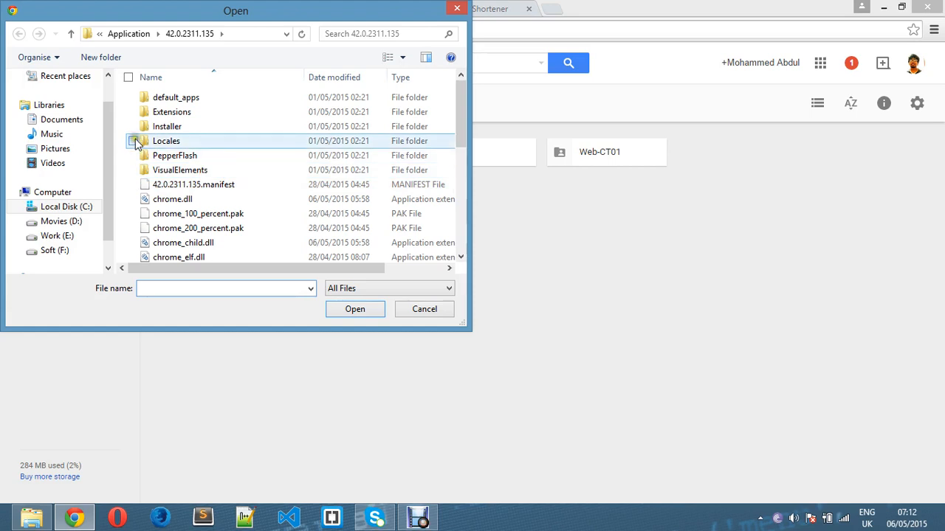
click(62, 119)
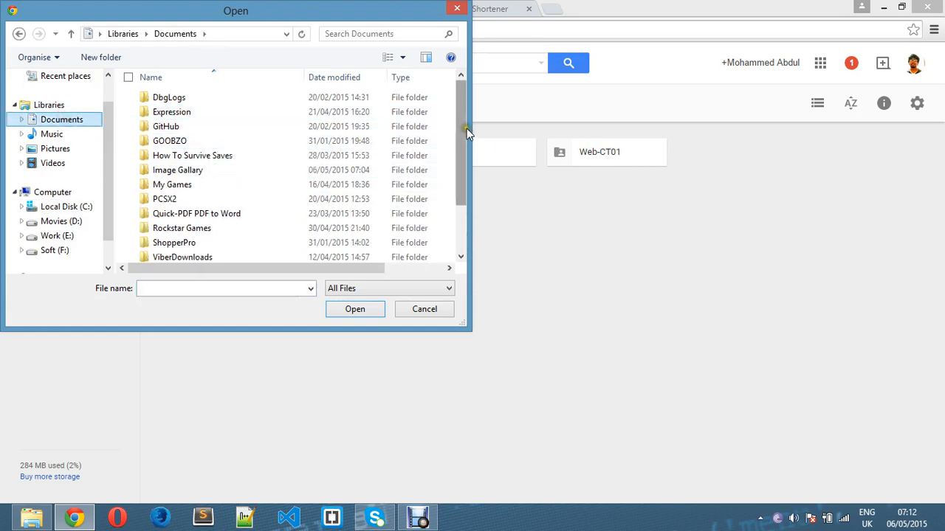
drag(466, 132, 450, 146)
click(226, 139)
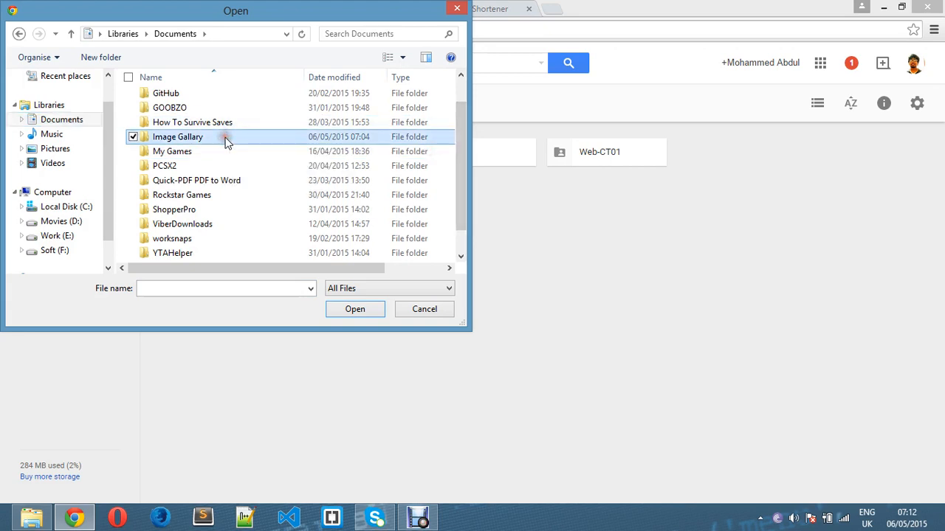
click(365, 307)
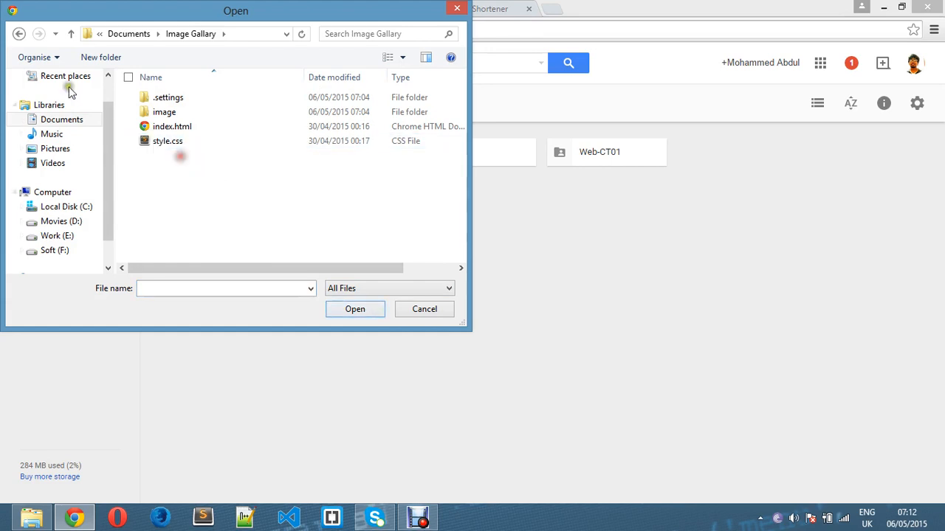
Reopen Image Gallary, select its four items, then close the picker without uploading.
click(20, 34)
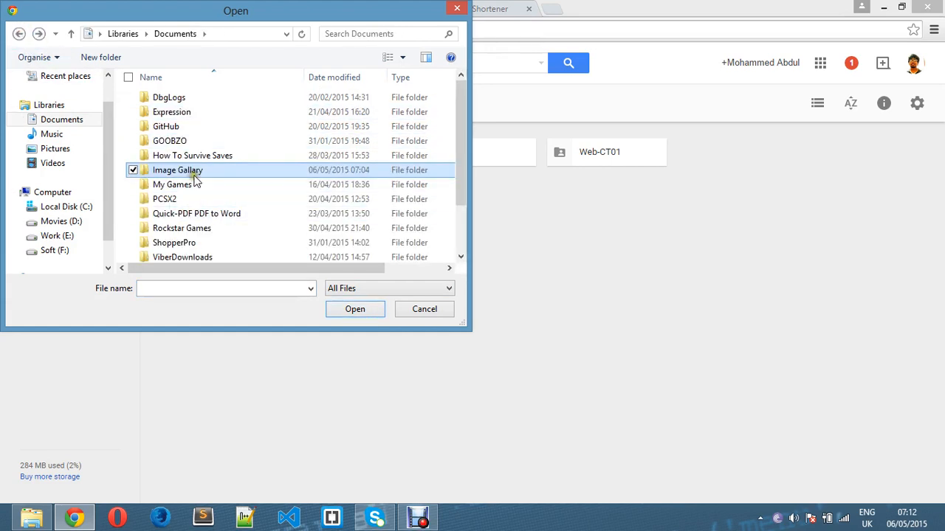
click(355, 309)
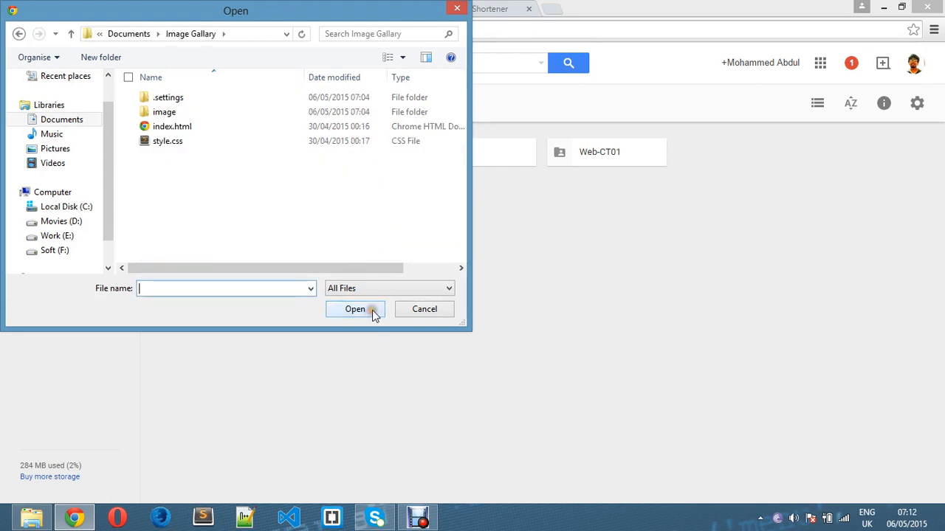
drag(253, 221, 142, 80)
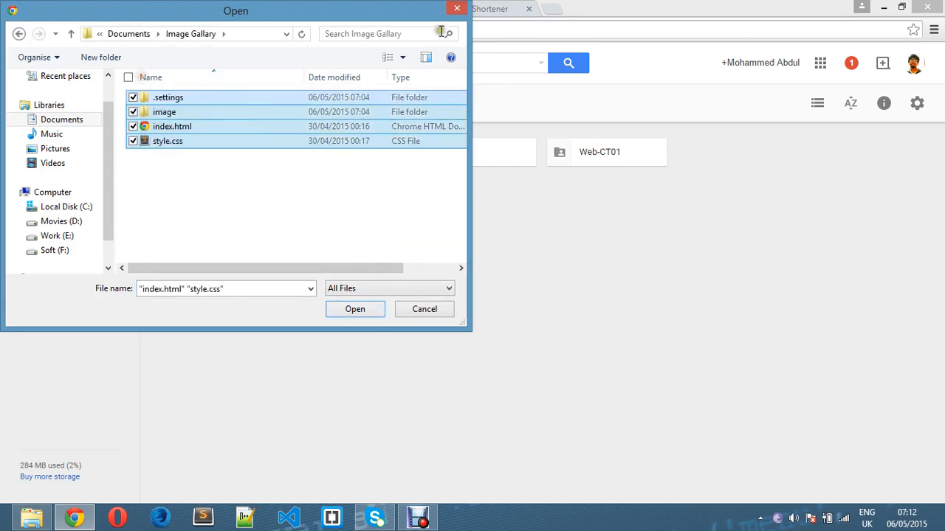
click(457, 8)
right_click(419, 221)
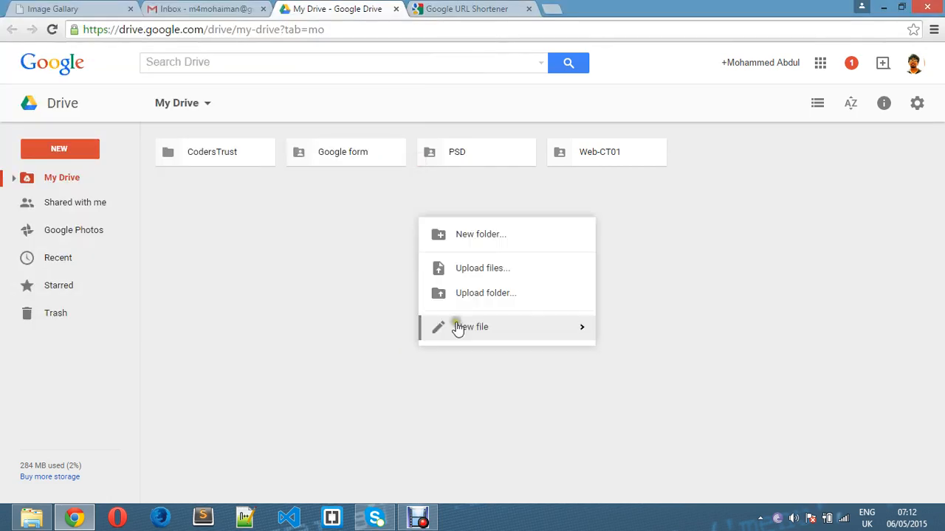
Add a folder named 'Image Gallary' to My Drive, making five folders there.
mouse_move(465, 333)
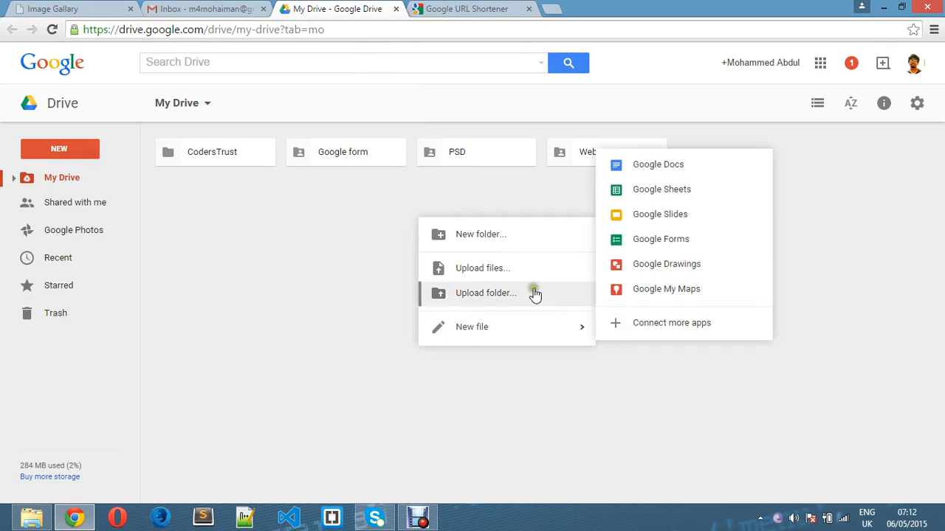
click(528, 238)
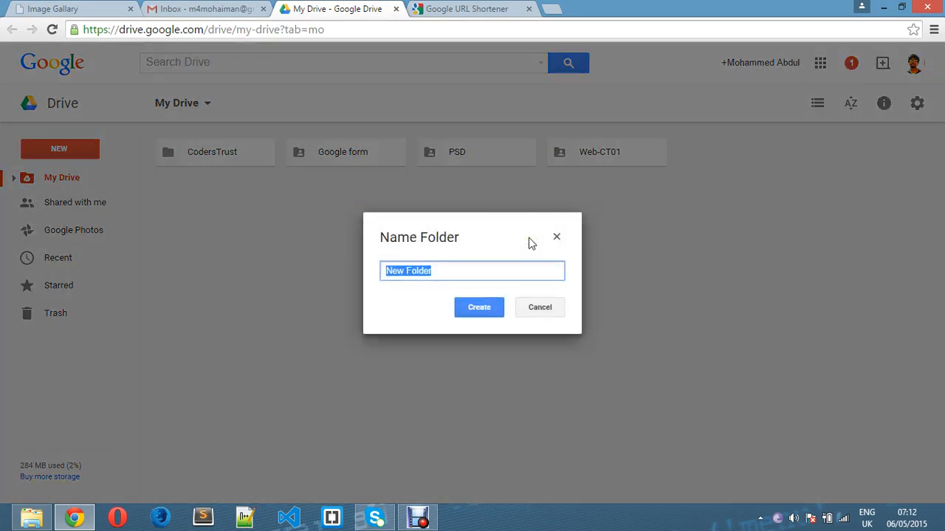
key(BackSpace)
text(IIIIIIIIIIIIIIIIIIIIm)
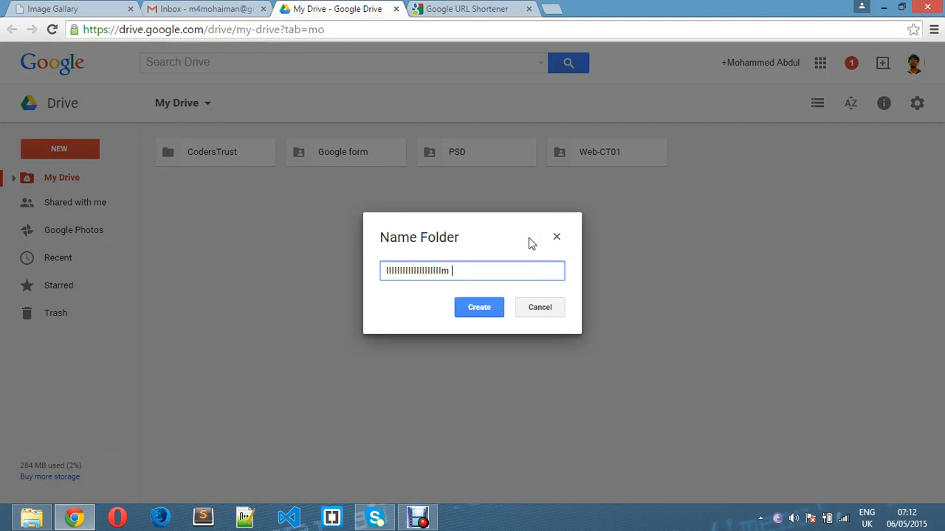
key(BackSpace)
key(BackSpace)
key(BackSpace)
key(BackSpace)
key(BackSpace)
key(BackSpace)
key(BackSpace)
key(BackSpace)
key(BackSpace)
key(BackSpace)
key(BackSpace)
key(BackSpace)
key(BackSpace)
key(BackSpace)
key(BackSpace)
key(BackSpace)
key(BackSpace)
key(BackSpace)
key(BackSpace)
key(BackSpace)
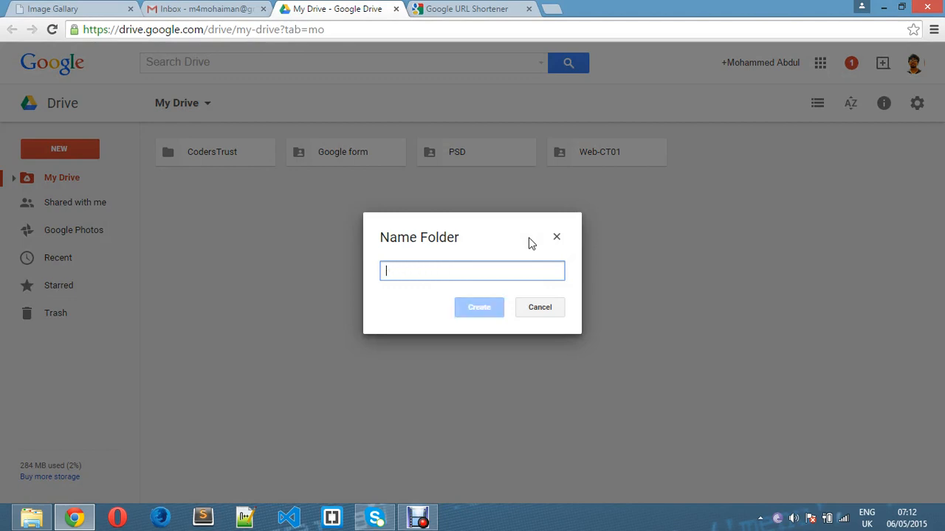
text(Image Gallary)
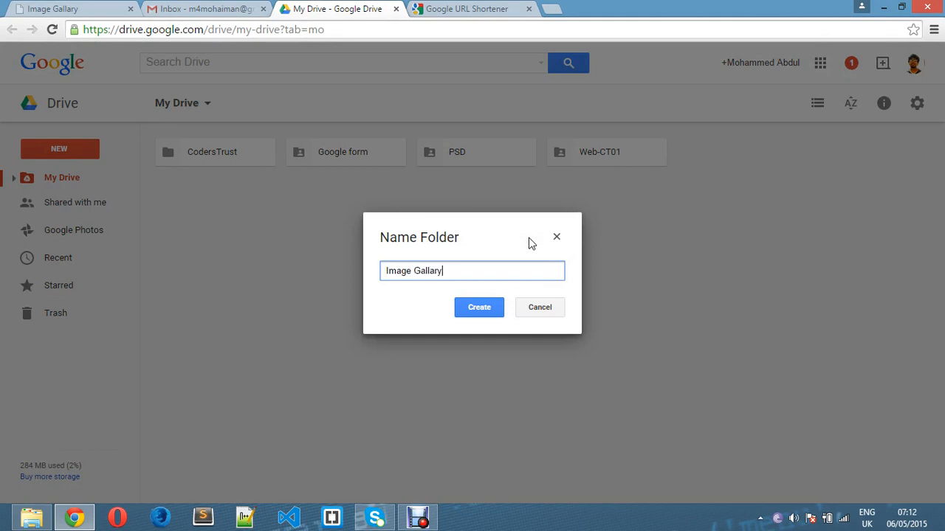
click(456, 307)
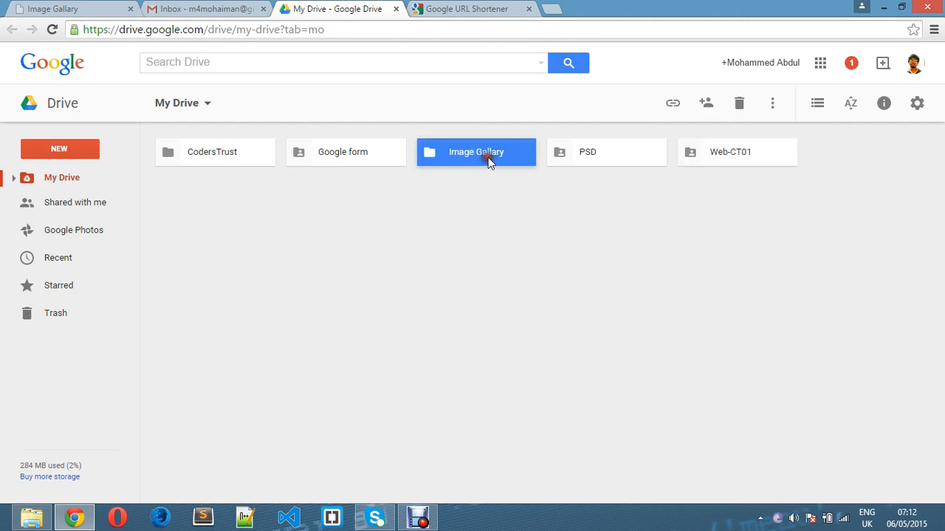
right_click(488, 159)
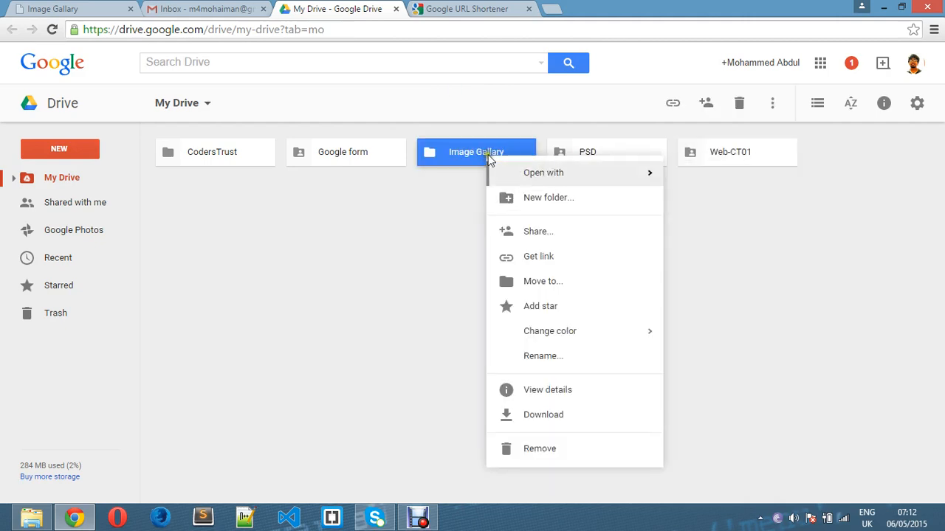
Inside the Drive Image Gallary folder, upload index.html and style.css from Documents > Image Gallary.
double_click(480, 150)
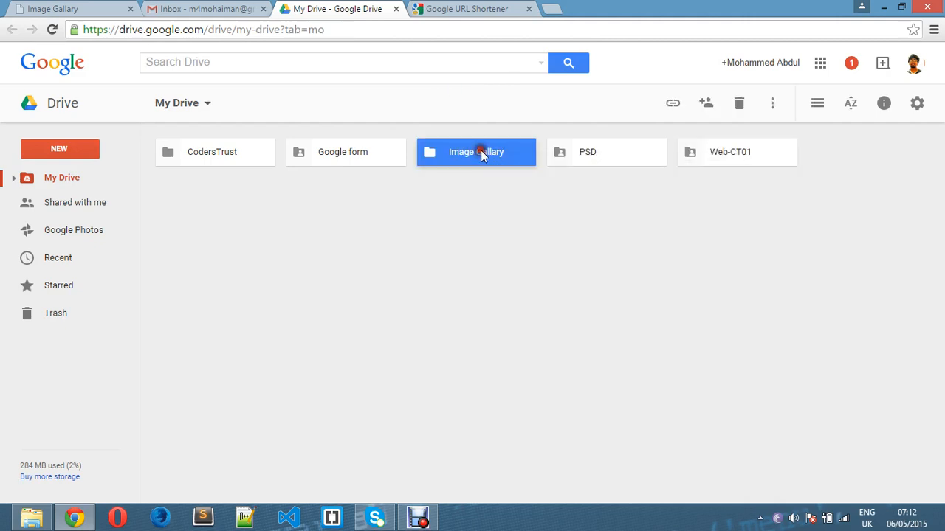
right_click(316, 186)
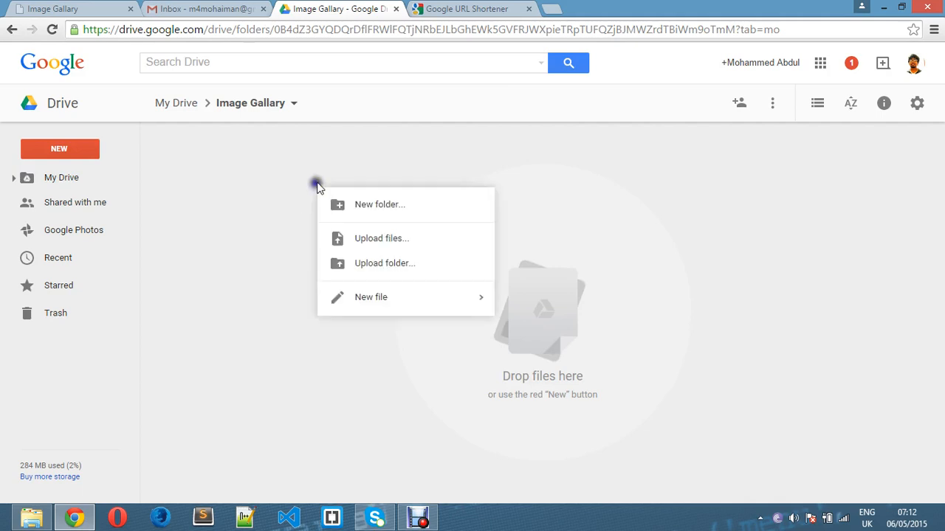
click(416, 248)
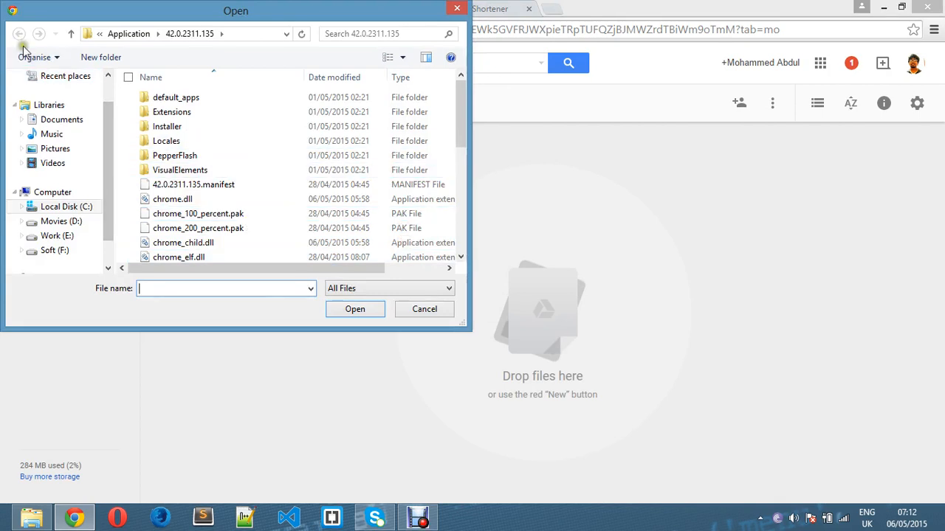
click(72, 121)
double_click(198, 171)
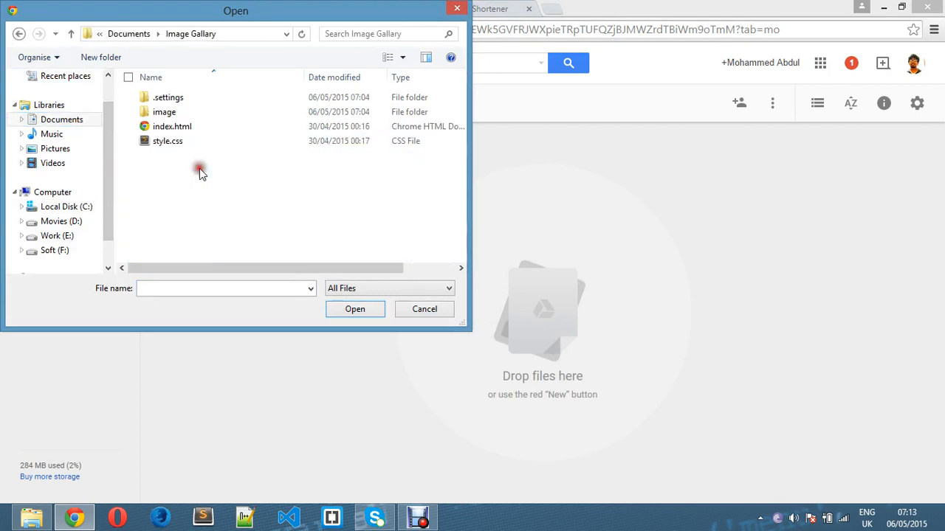
click(174, 140)
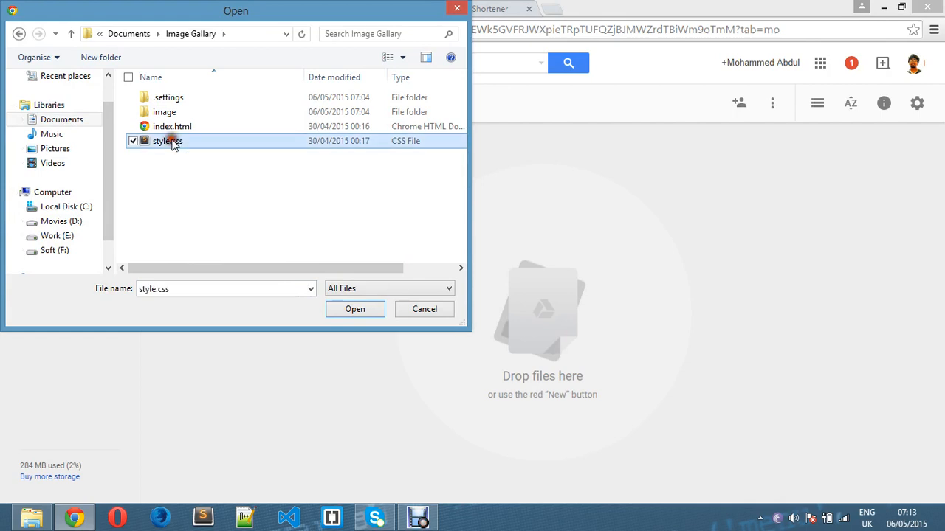
click(133, 127)
click(133, 112)
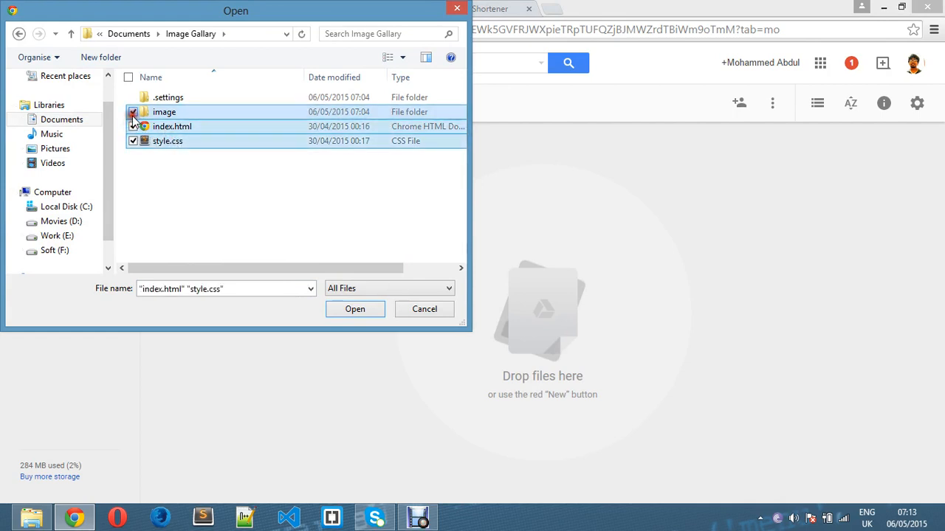
click(351, 316)
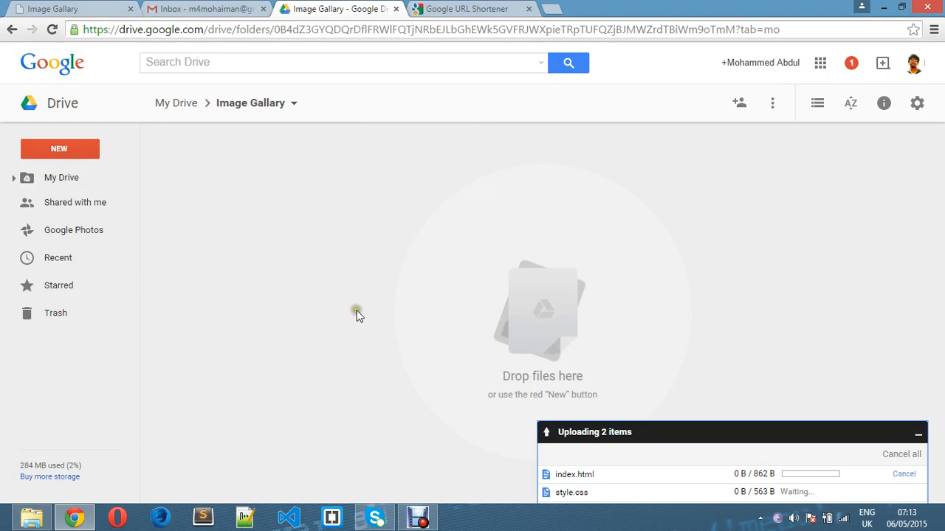
click(358, 312)
Try uploading the local image folder through file upload, then abandon that attempt.
right_click(378, 258)
mouse_move(438, 361)
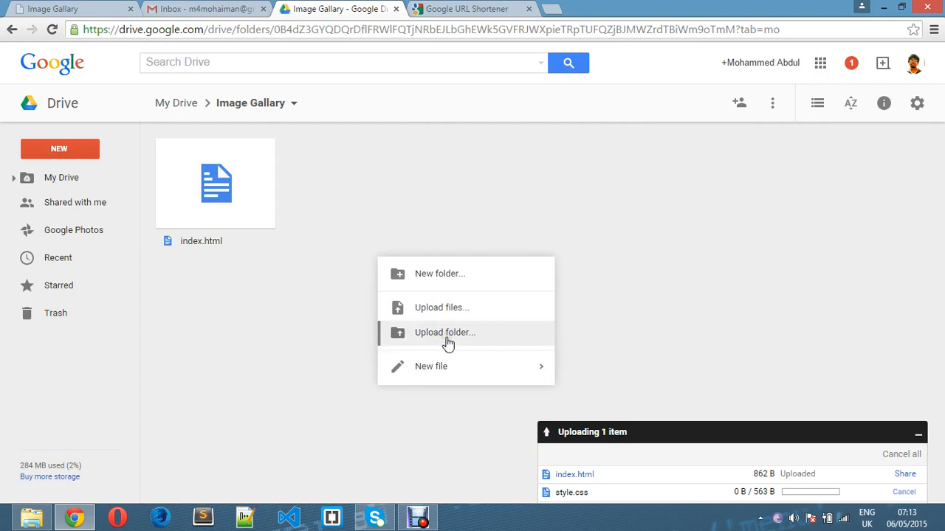
click(449, 309)
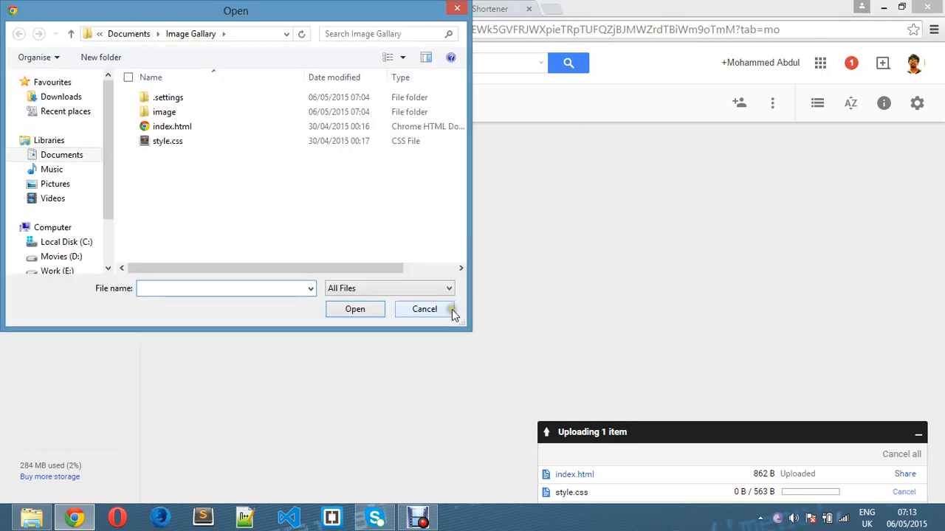
click(160, 111)
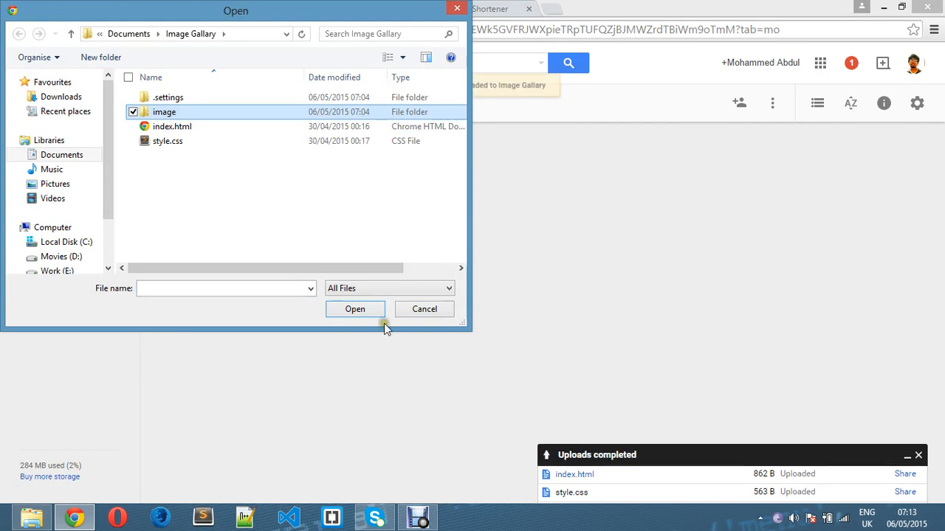
click(369, 311)
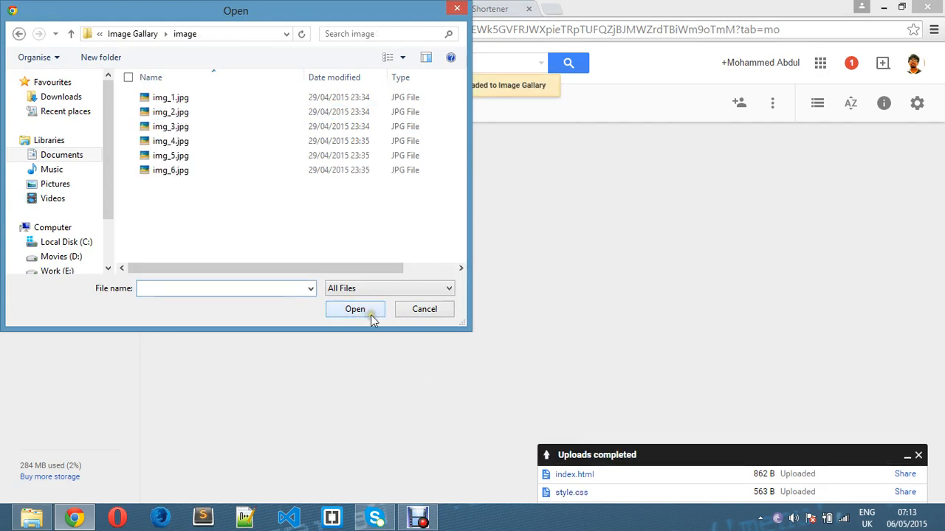
click(20, 34)
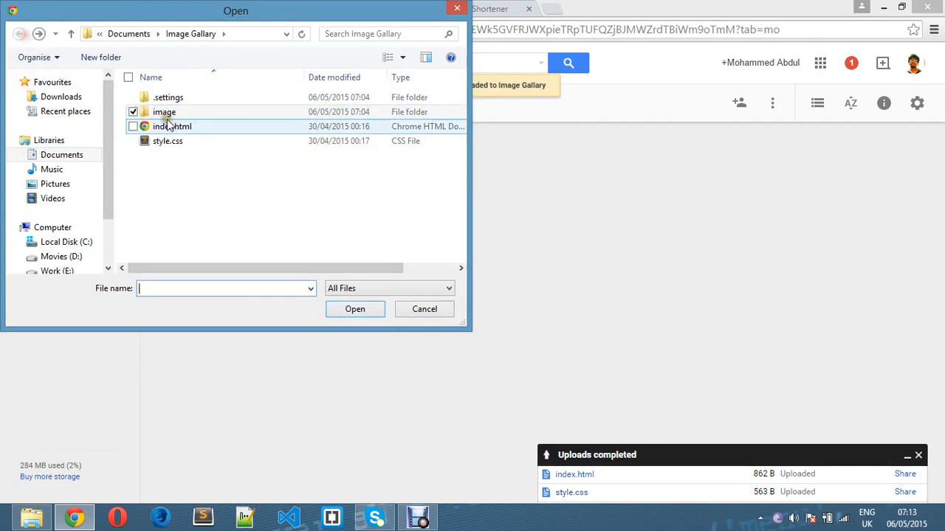
click(425, 314)
Upload the Image Gallary > image folder with Upload folder, then return to My Drive.
right_click(439, 275)
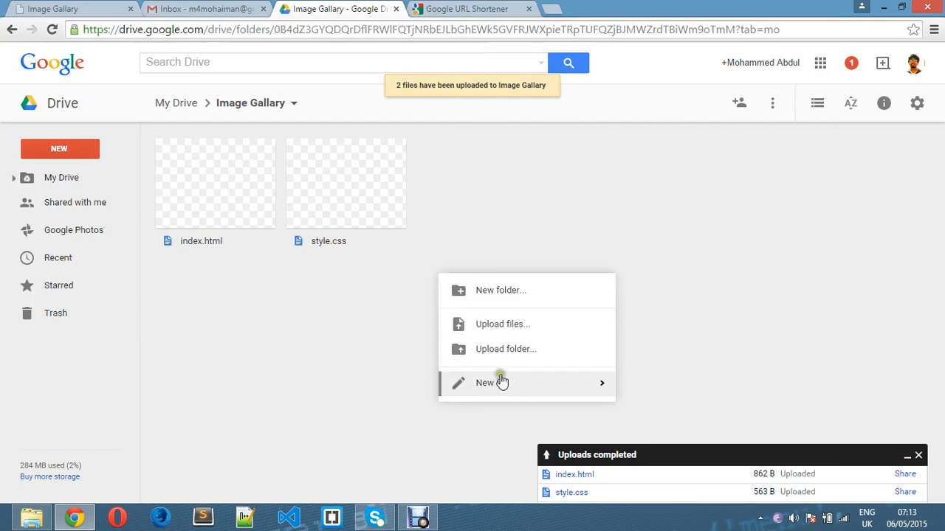
click(516, 352)
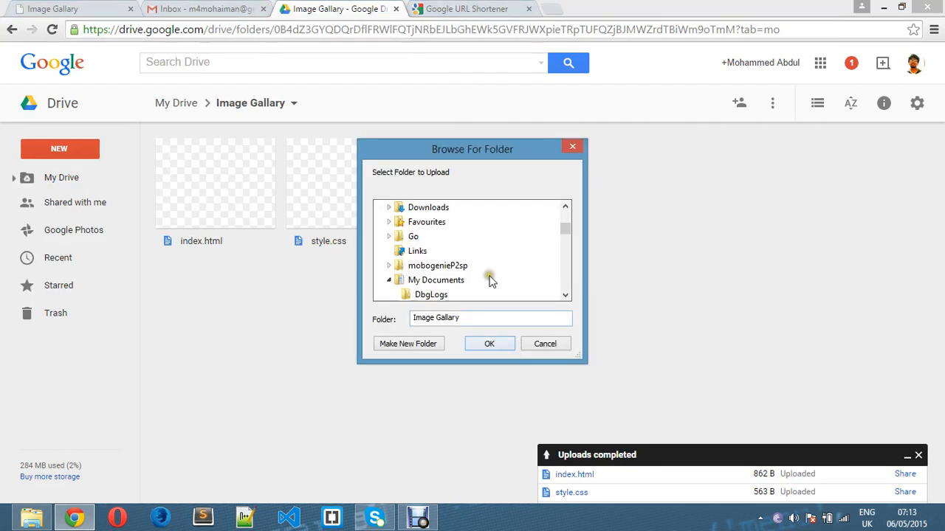
scroll(481, 276, up, 2)
scroll(480, 276, up, 2)
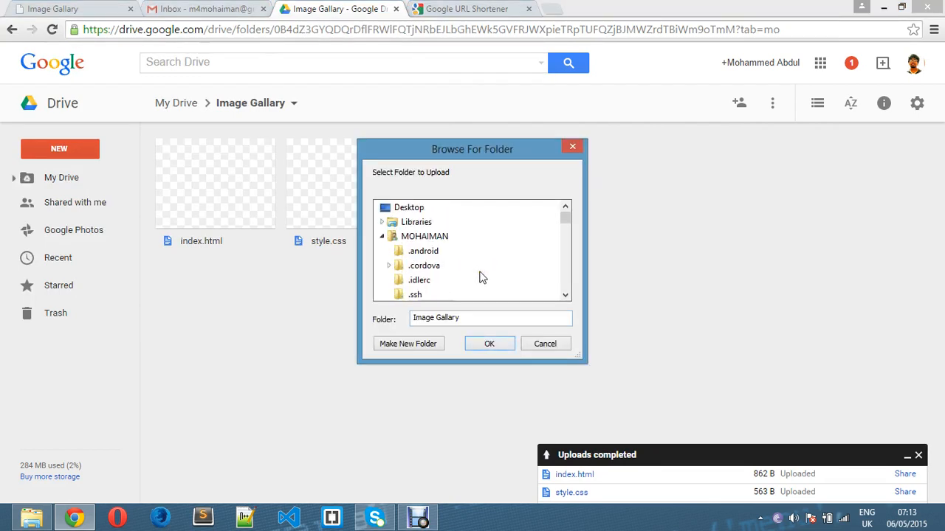
scroll(480, 276, down, 4)
scroll(480, 276, down, 2)
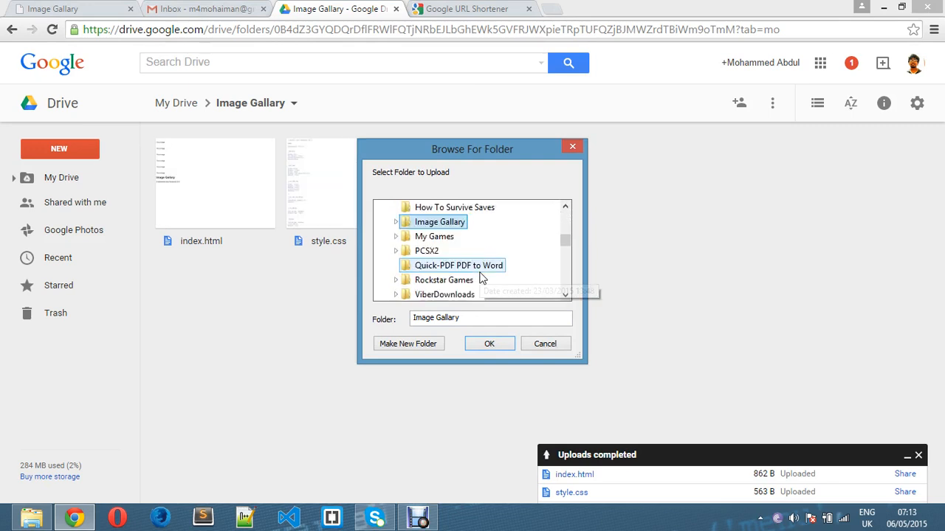
click(396, 223)
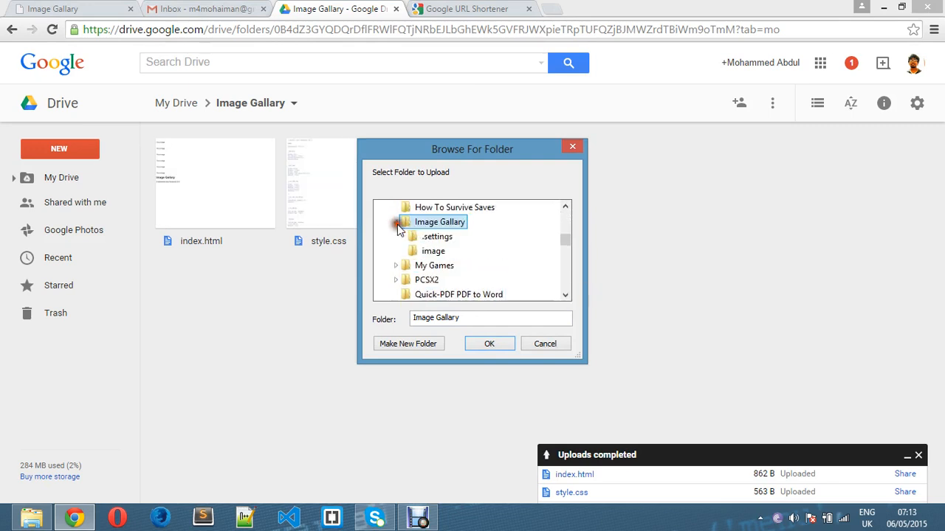
click(433, 251)
click(486, 344)
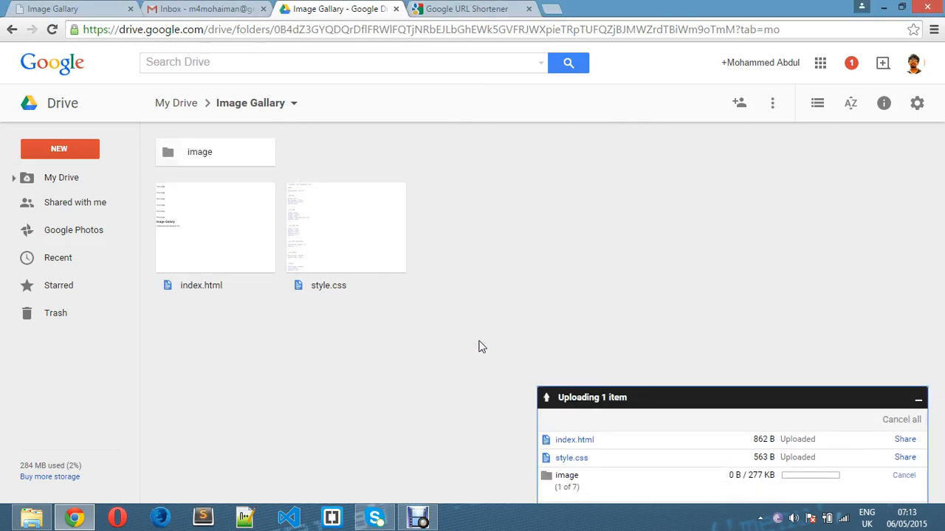
click(476, 331)
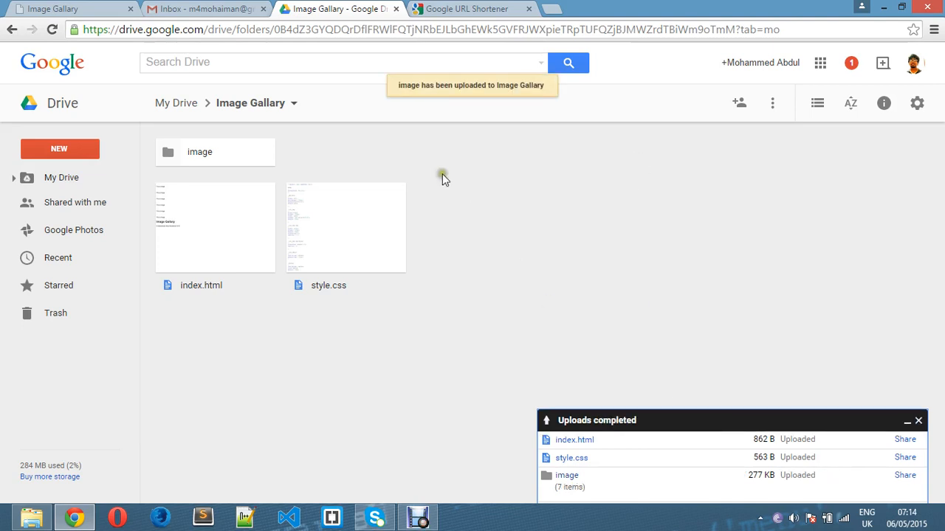
click(177, 104)
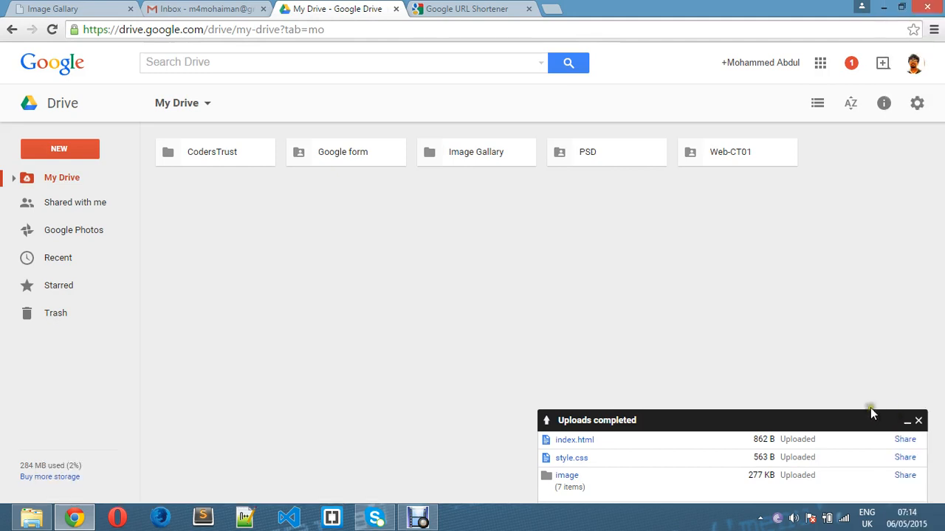
Set the Image Gallary folder's sharing to 'On - Public on the web' and save.
click(917, 420)
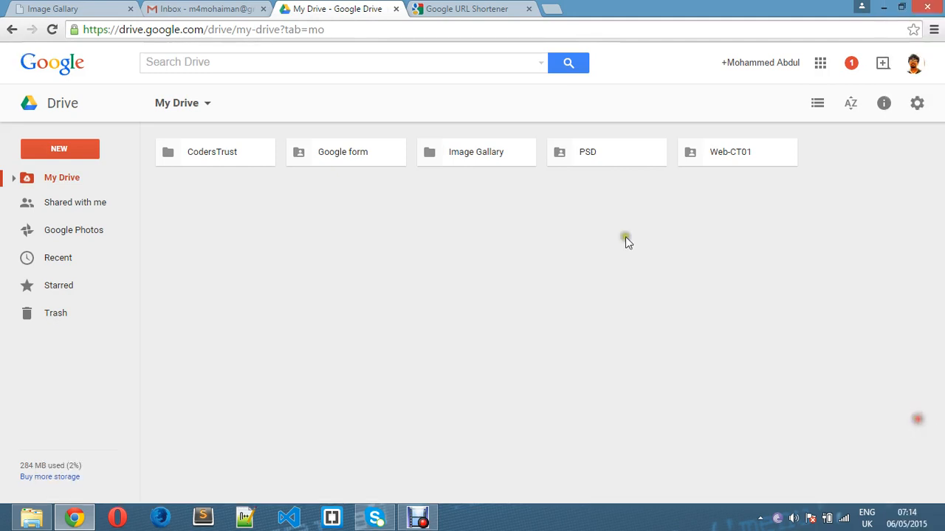
right_click(507, 157)
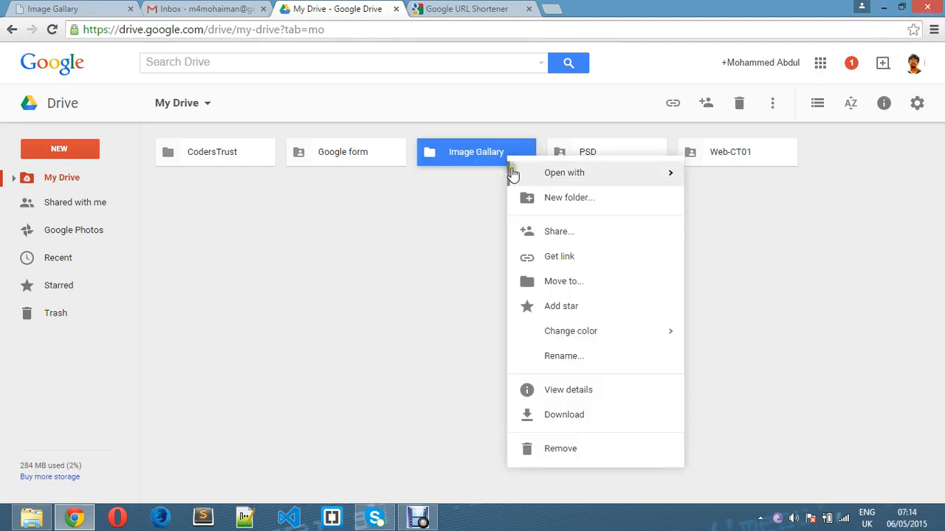
click(581, 236)
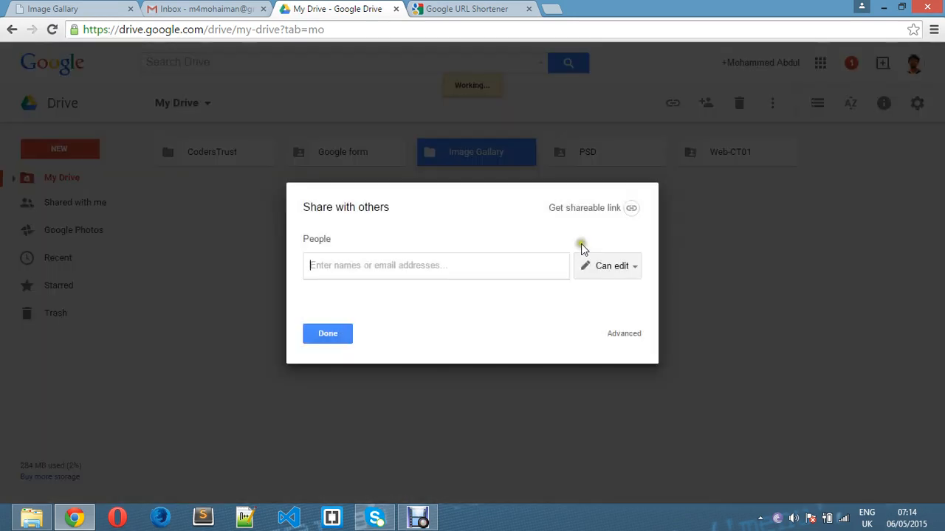
click(624, 334)
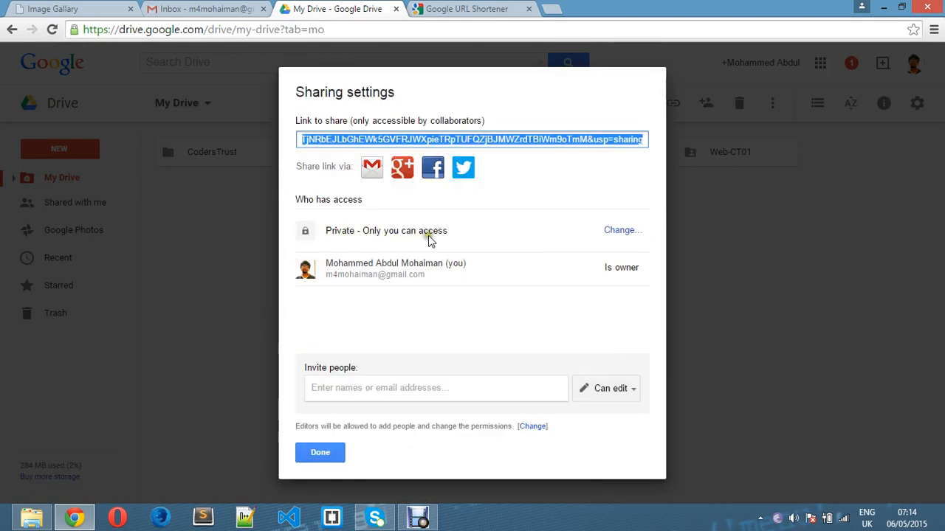
click(627, 230)
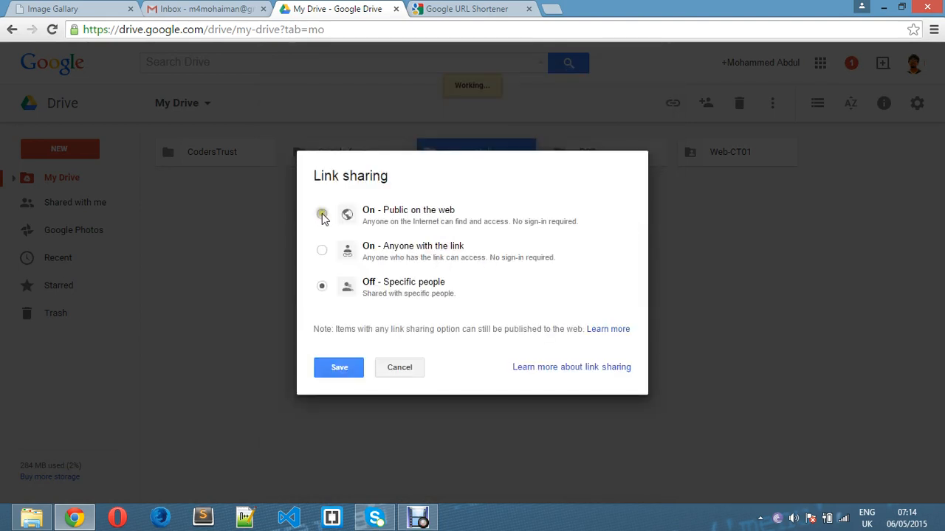
click(321, 214)
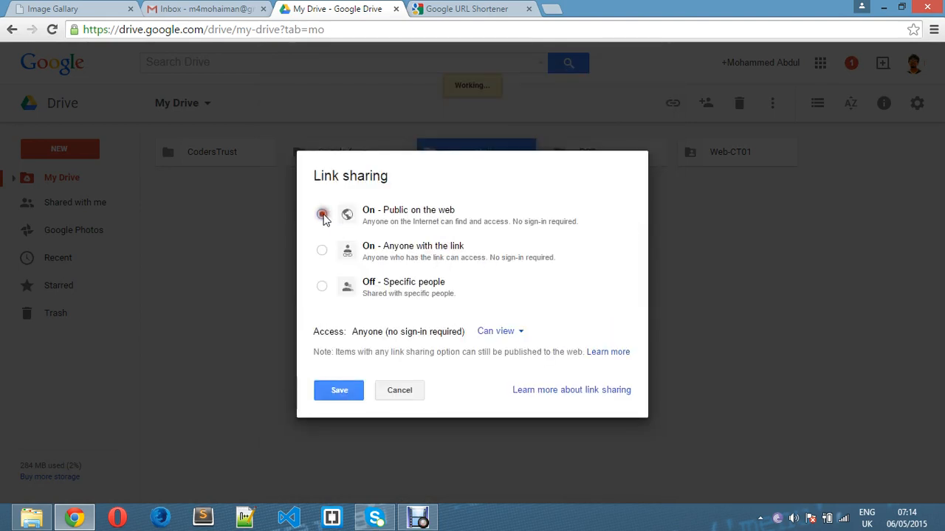
click(347, 392)
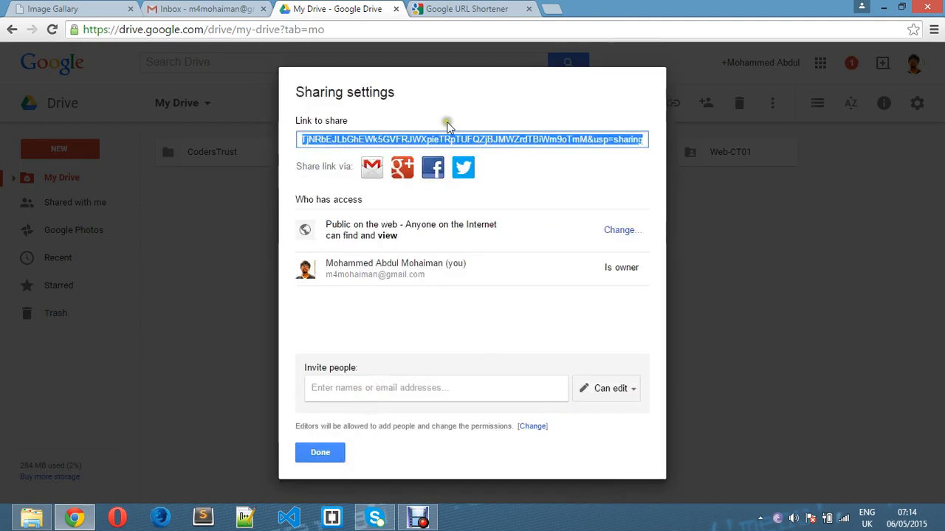
click(319, 452)
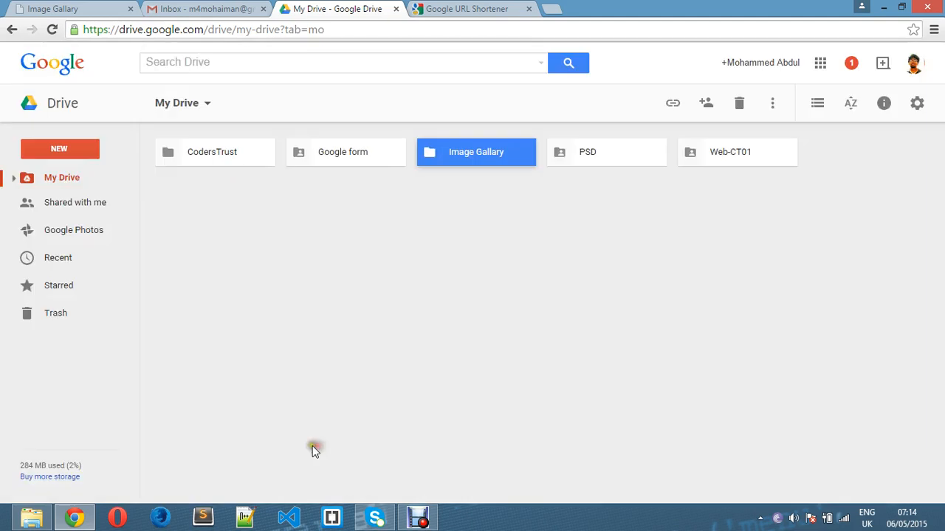
Preview index.html in Image Gallary, copy the folder ID from the address, and open a new tab.
double_click(460, 154)
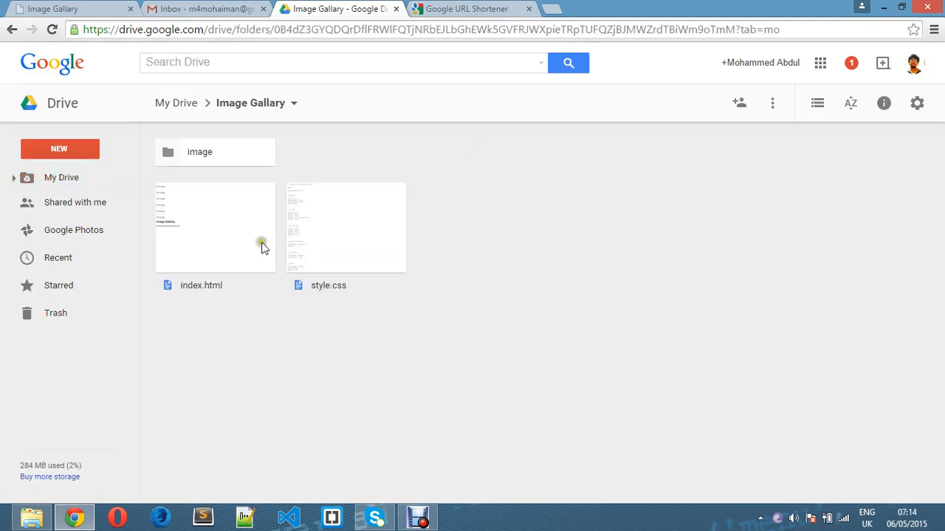
click(207, 224)
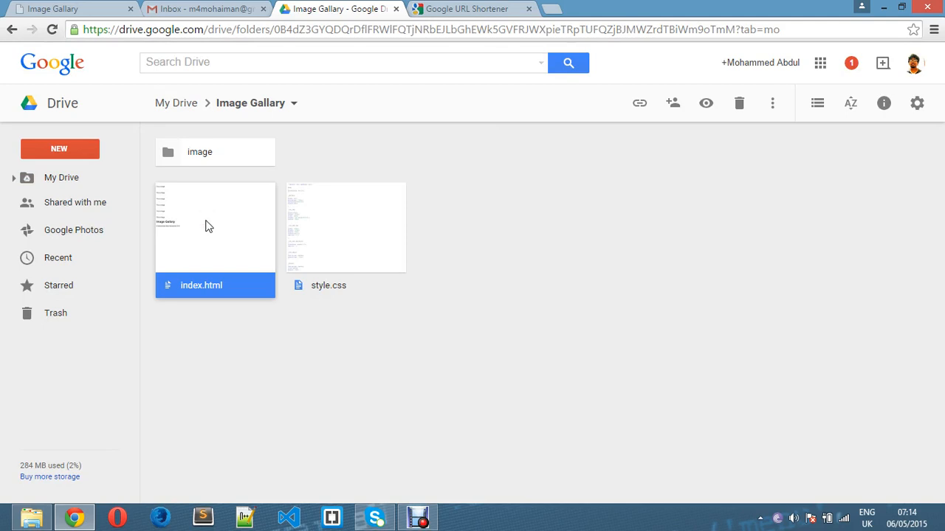
double_click(207, 226)
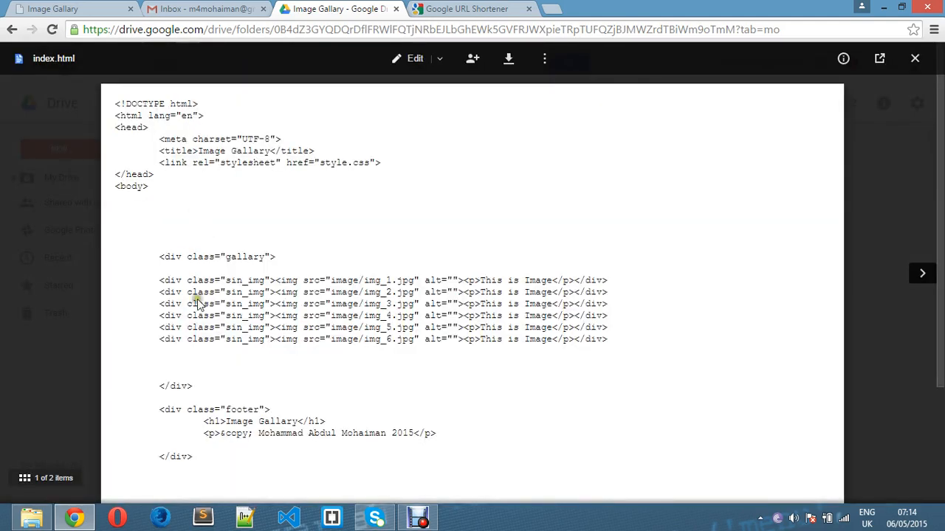
scroll(197, 310, down, 2)
scroll(198, 318, up, 2)
drag(785, 30, 276, 33)
key(ctrl+c)
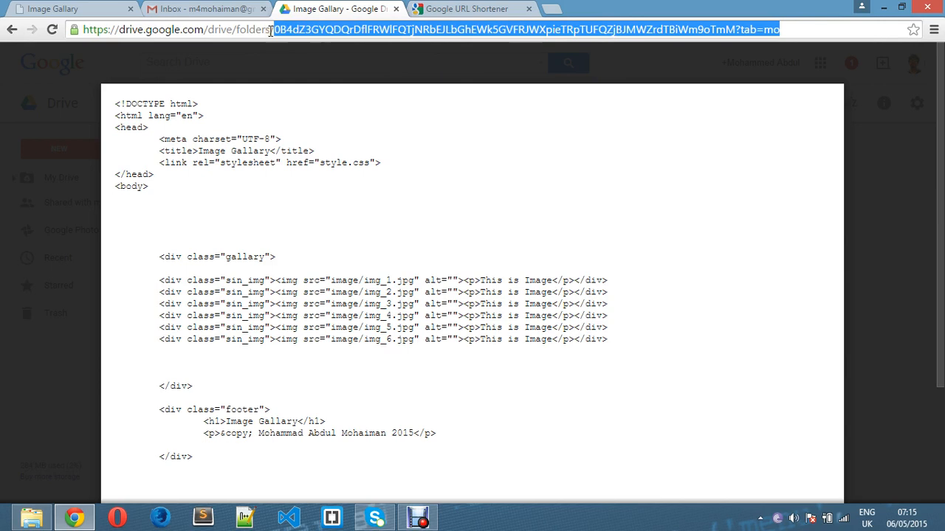
click(555, 14)
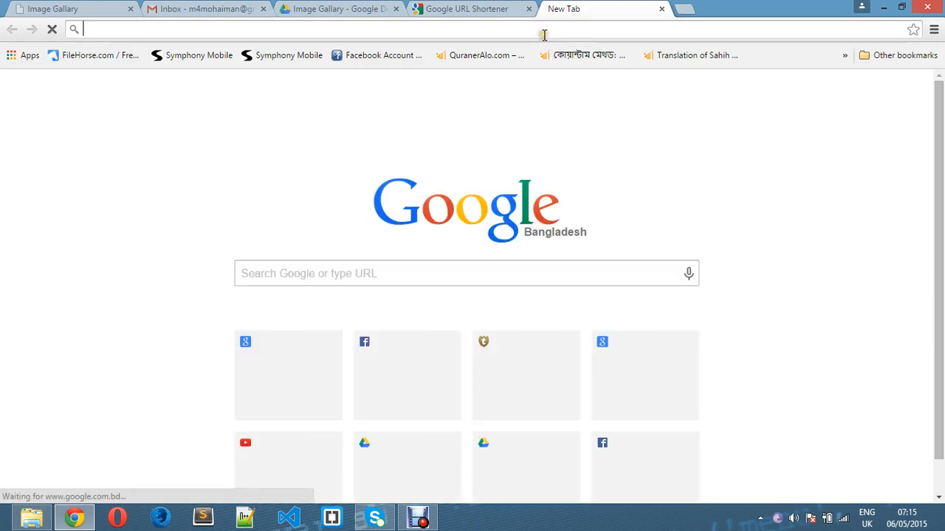
Load googledrive.com/host/ plus the pasted folder ID, then select the hosted page's address.
text(goog)
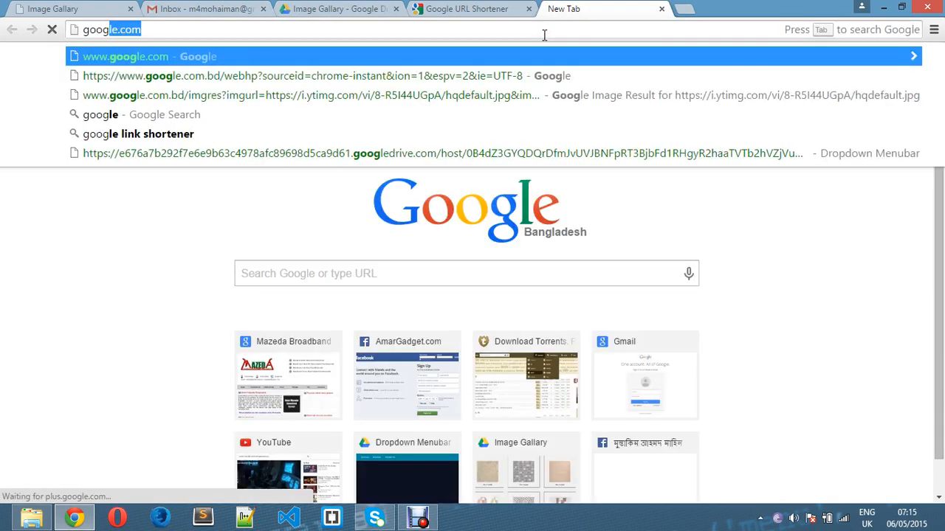
text(ledr)
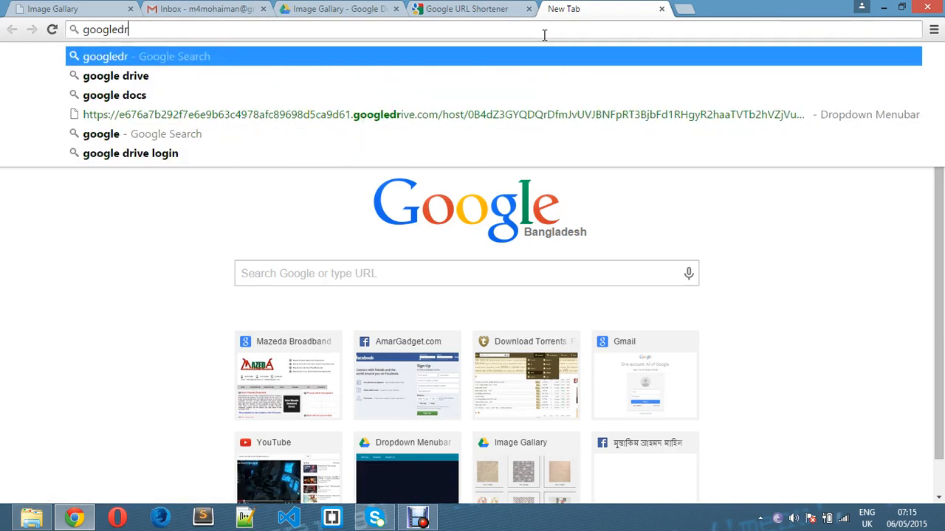
text(ive)
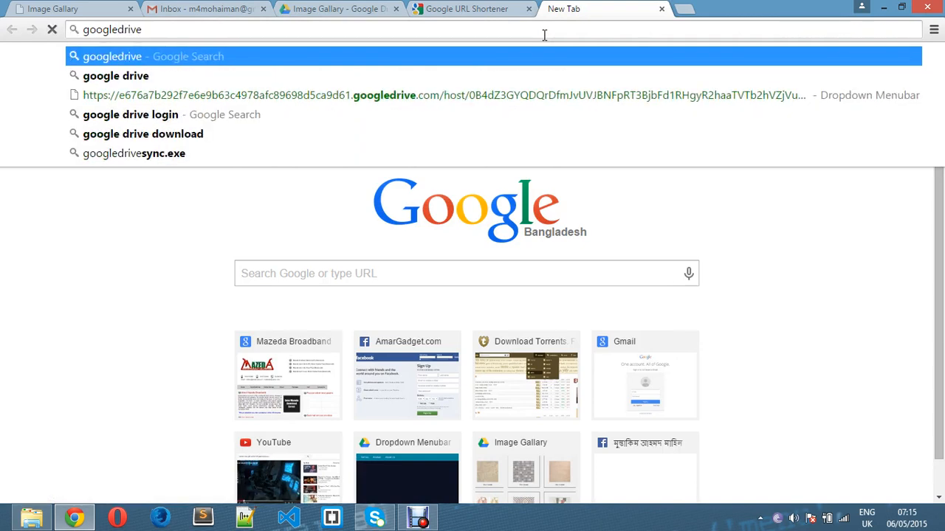
text(.com)
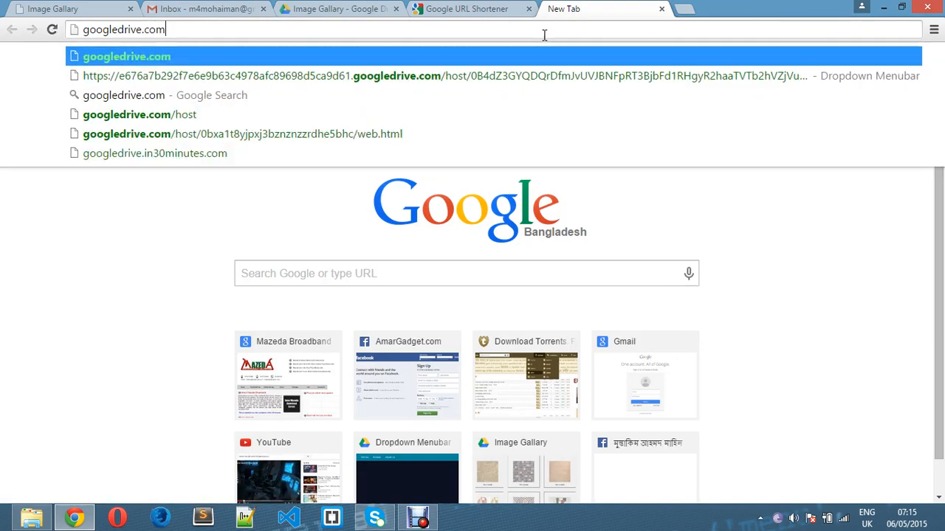
text(/)
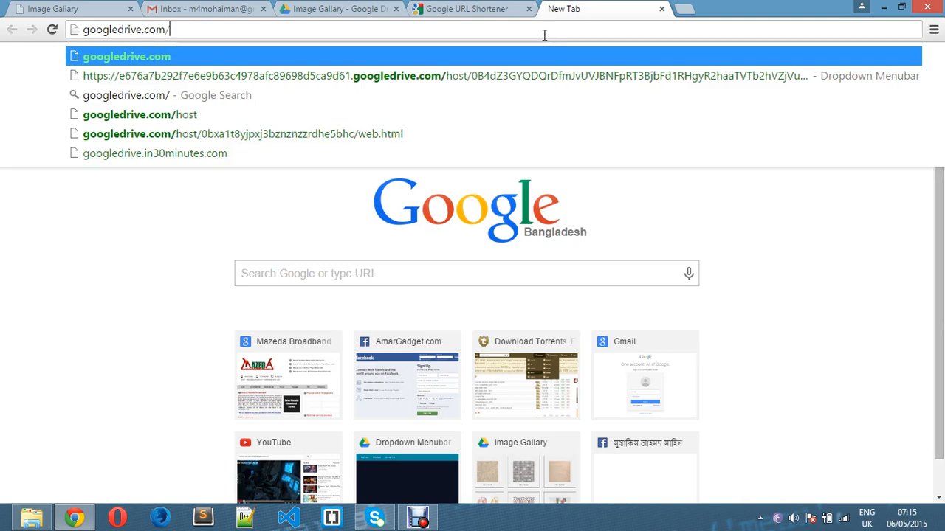
text(host)
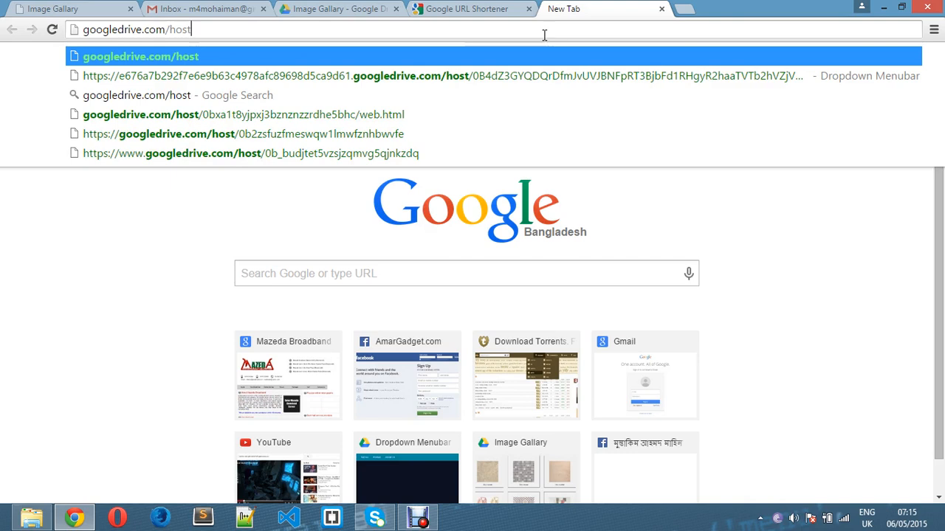
text(/)
key(ctrl+v)
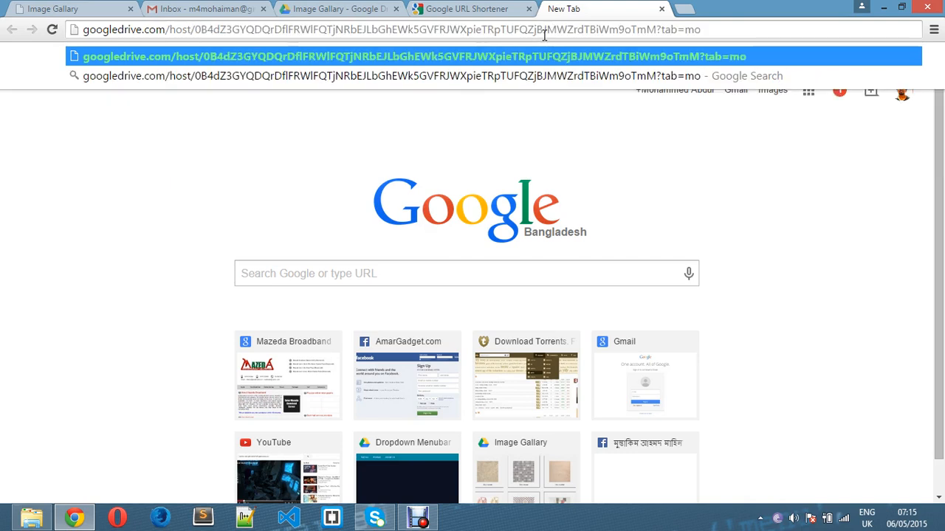
key(Return)
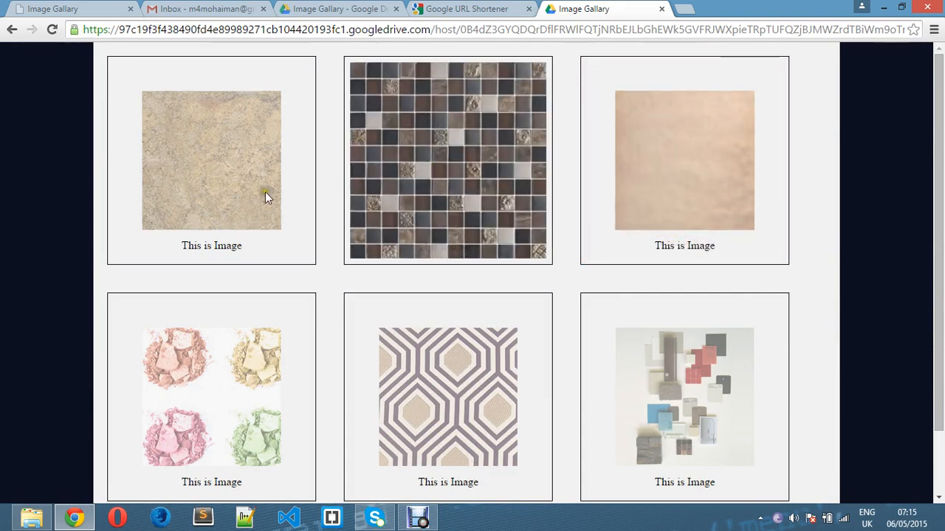
scroll(248, 217, down, 1)
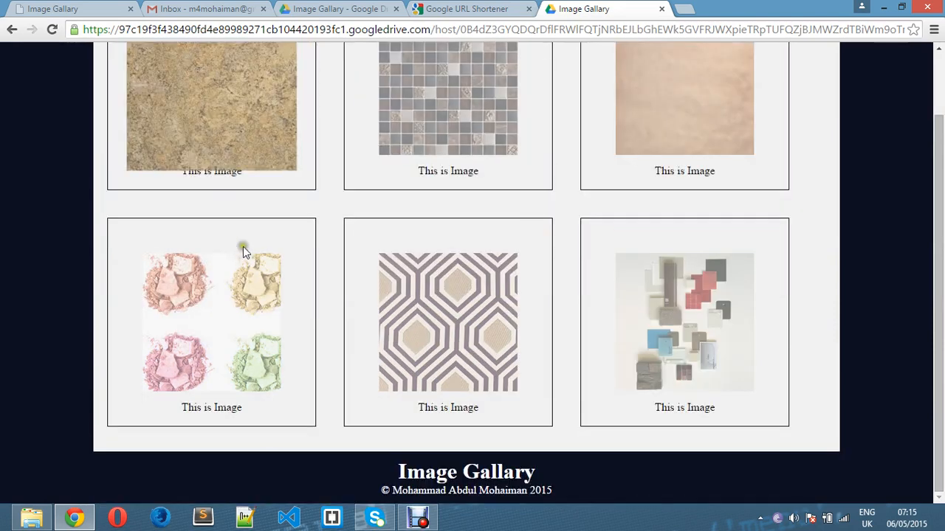
click(848, 30)
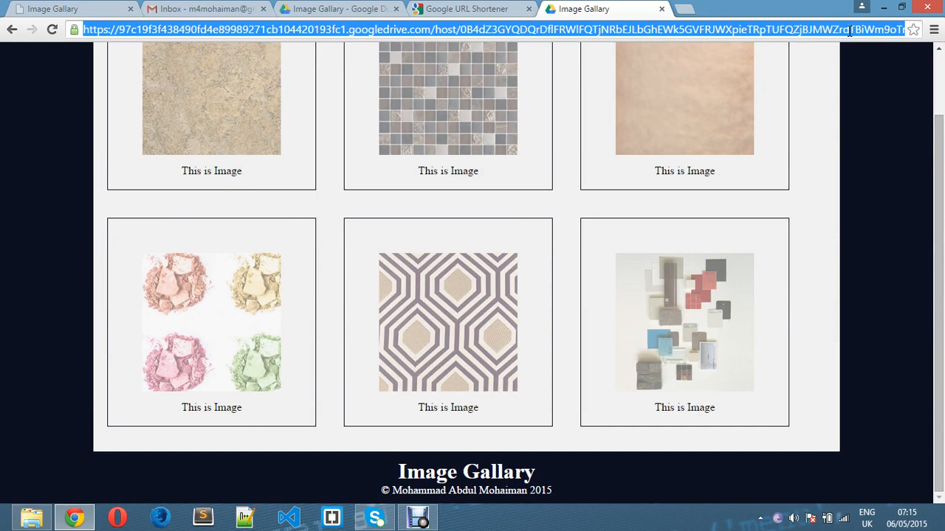
click(443, 9)
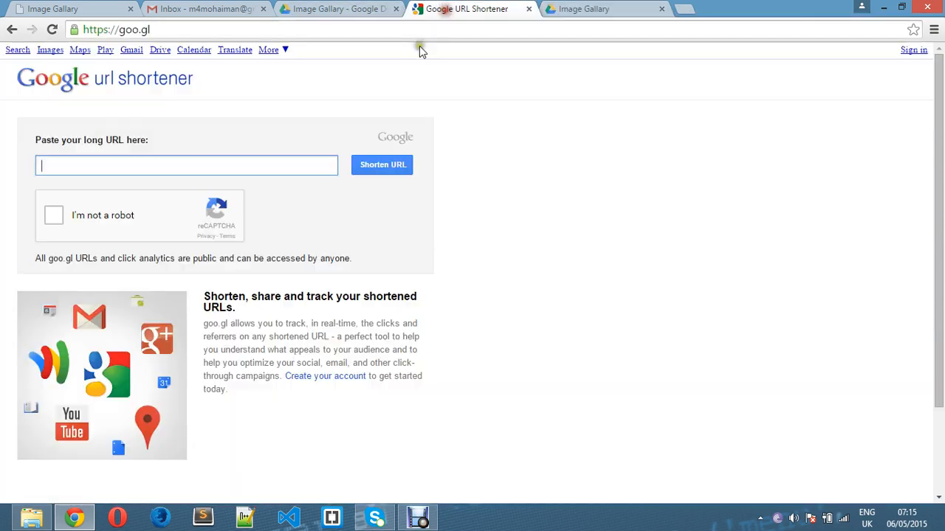
right_click(221, 164)
click(270, 247)
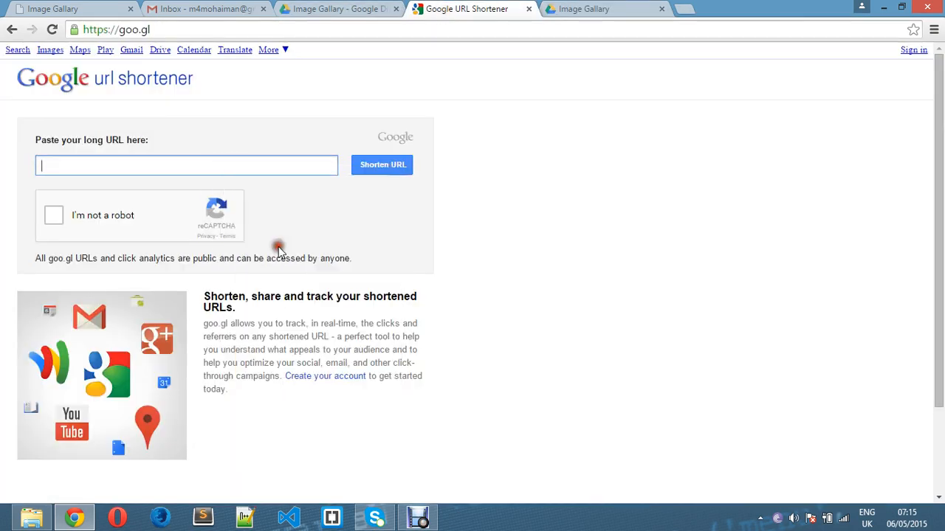
click(394, 169)
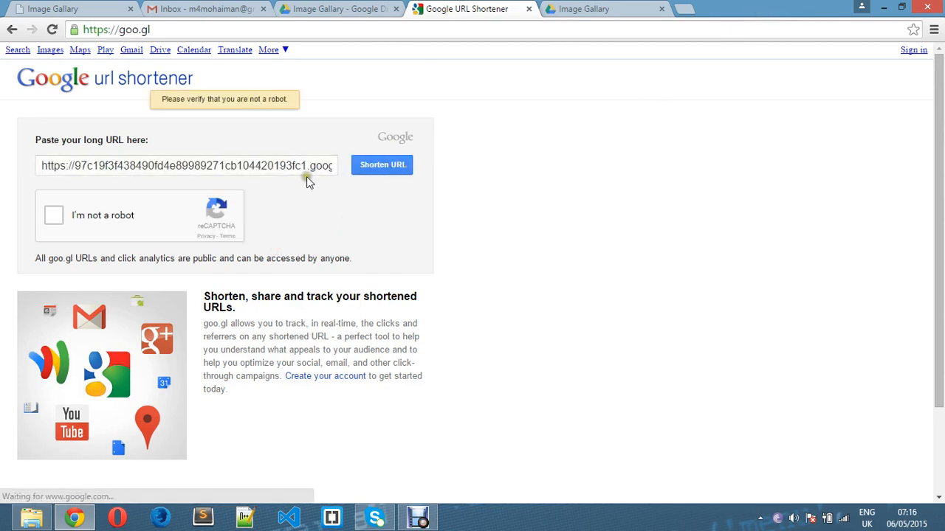
click(81, 216)
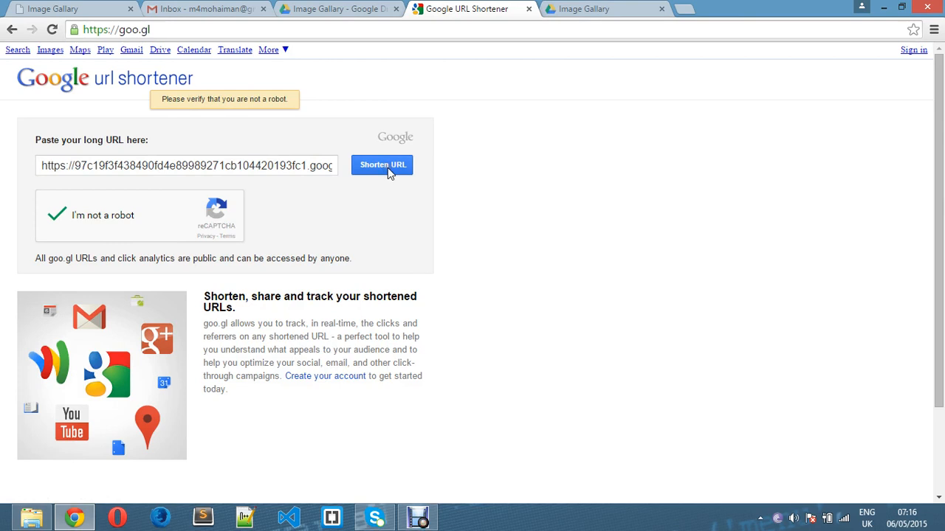
click(389, 172)
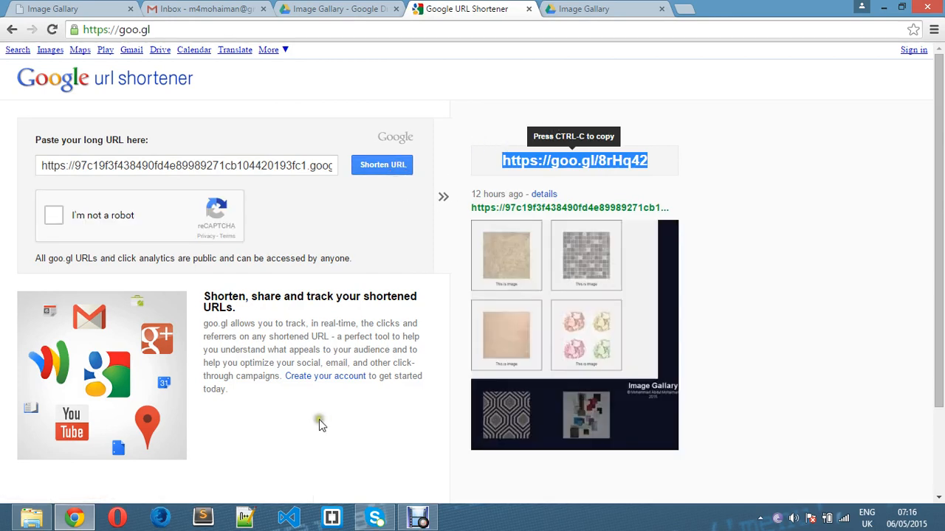
click(162, 518)
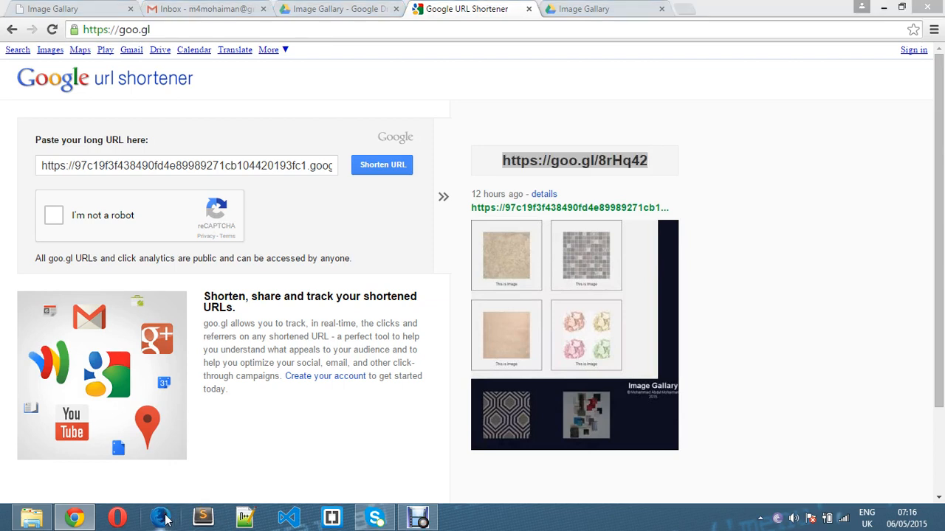
click(884, 10)
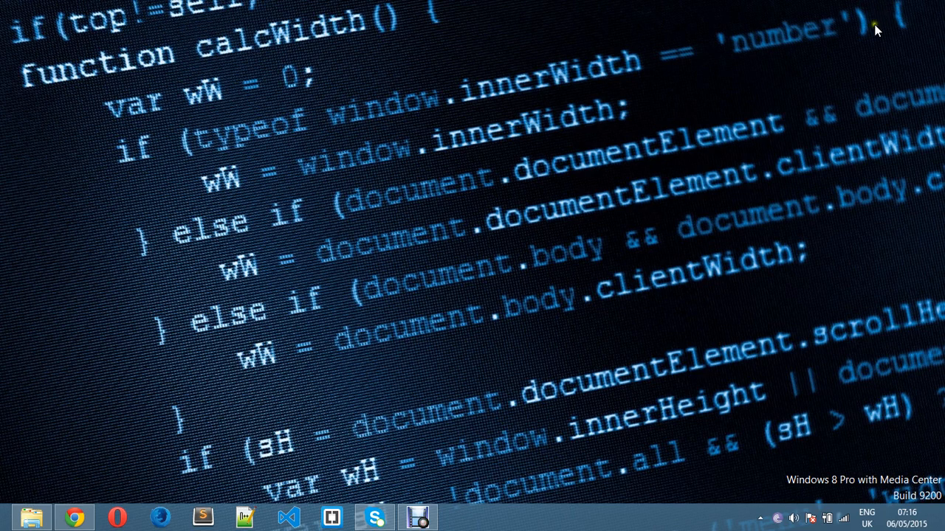
Refresh the desktop three times, then launch Firefox from the taskbar.
right_click(733, 95)
click(776, 135)
right_click(670, 124)
click(707, 163)
right_click(642, 136)
click(693, 181)
click(161, 517)
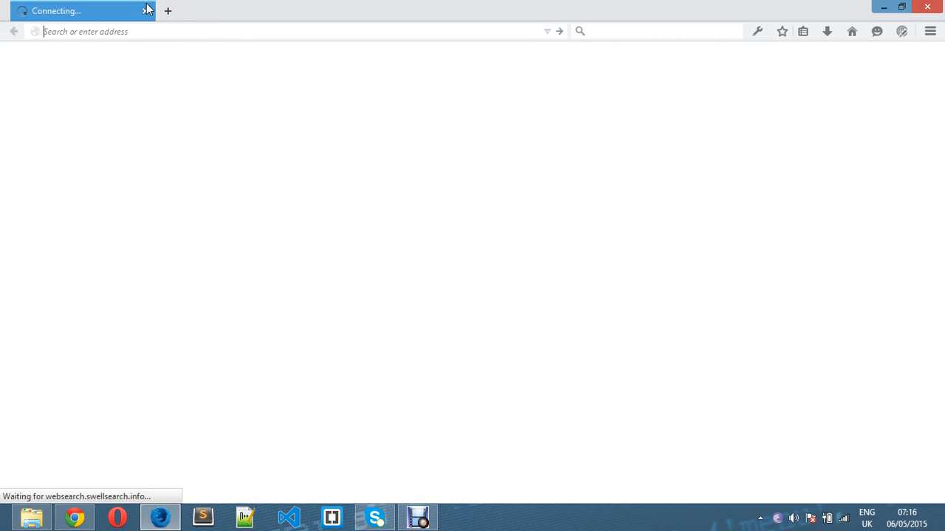
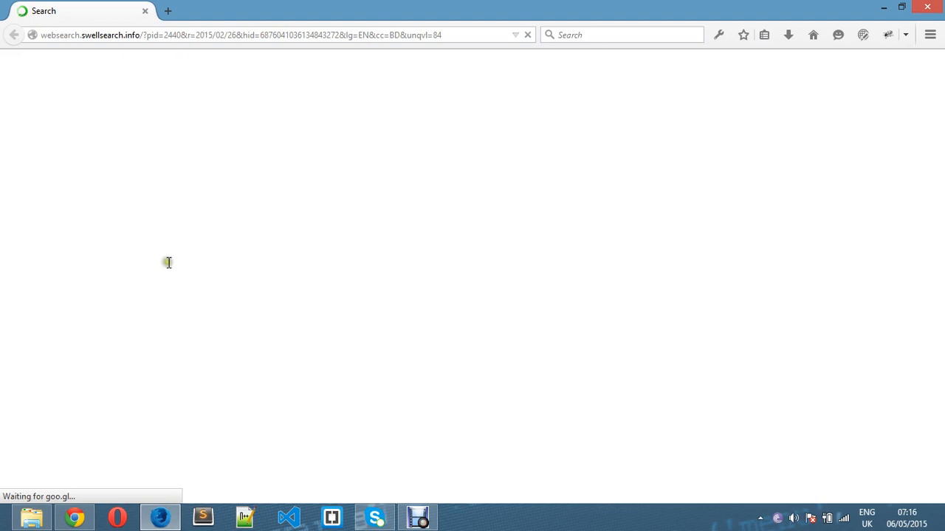
mouse_move(167, 526)
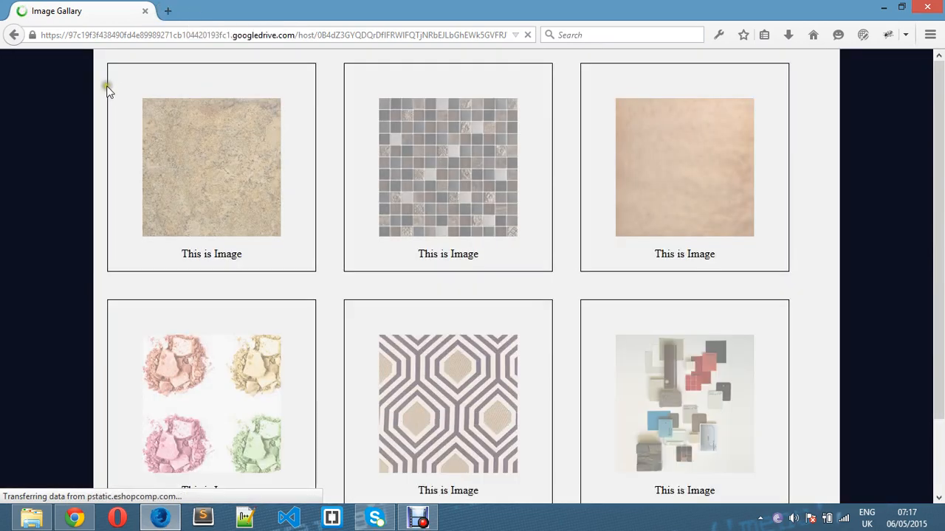
scroll(88, 147, down, 2)
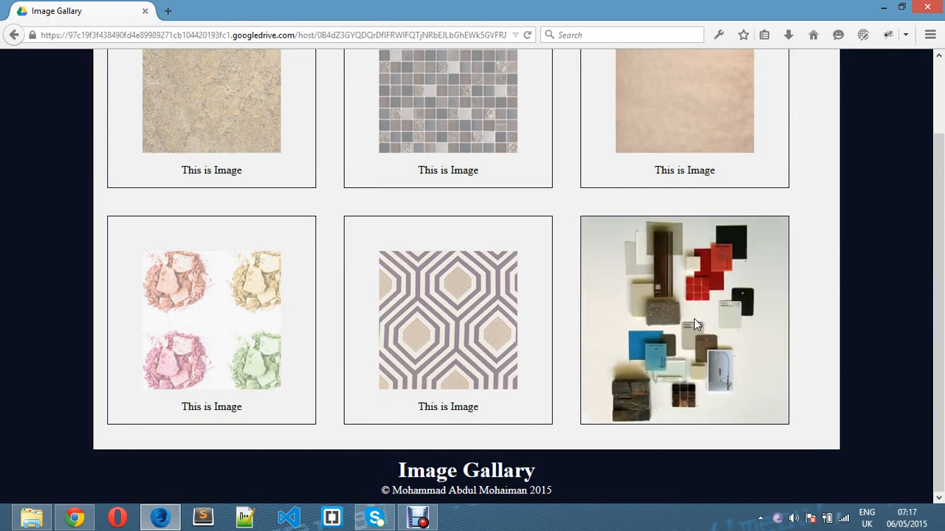
scroll(694, 318, up, 2)
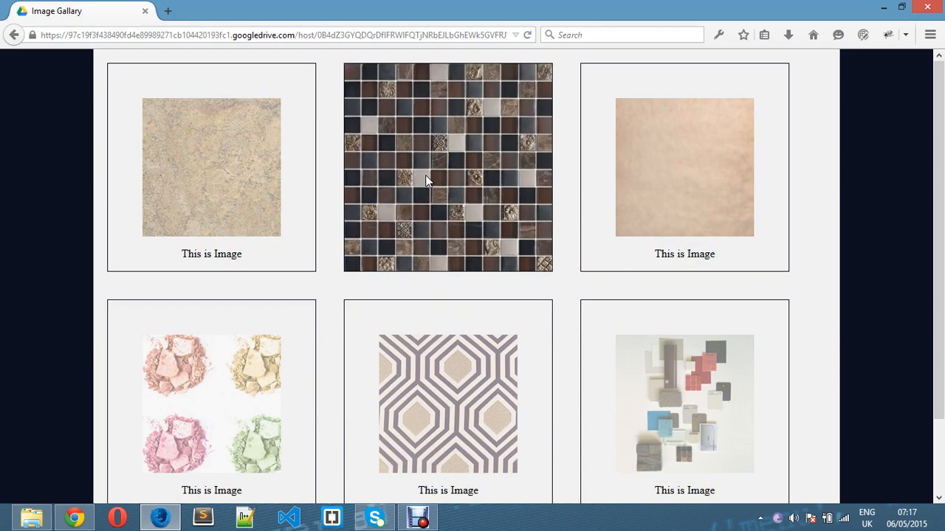
click(880, 9)
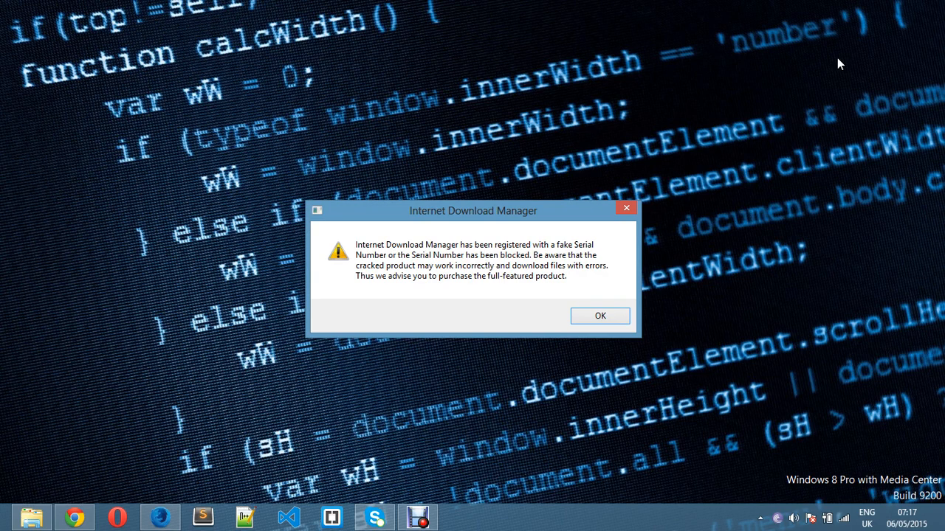
click(627, 209)
click(582, 168)
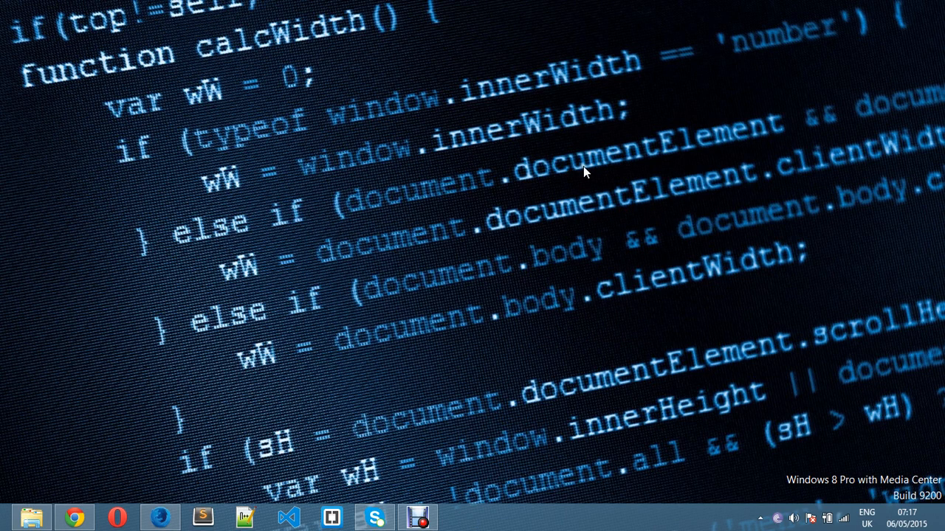